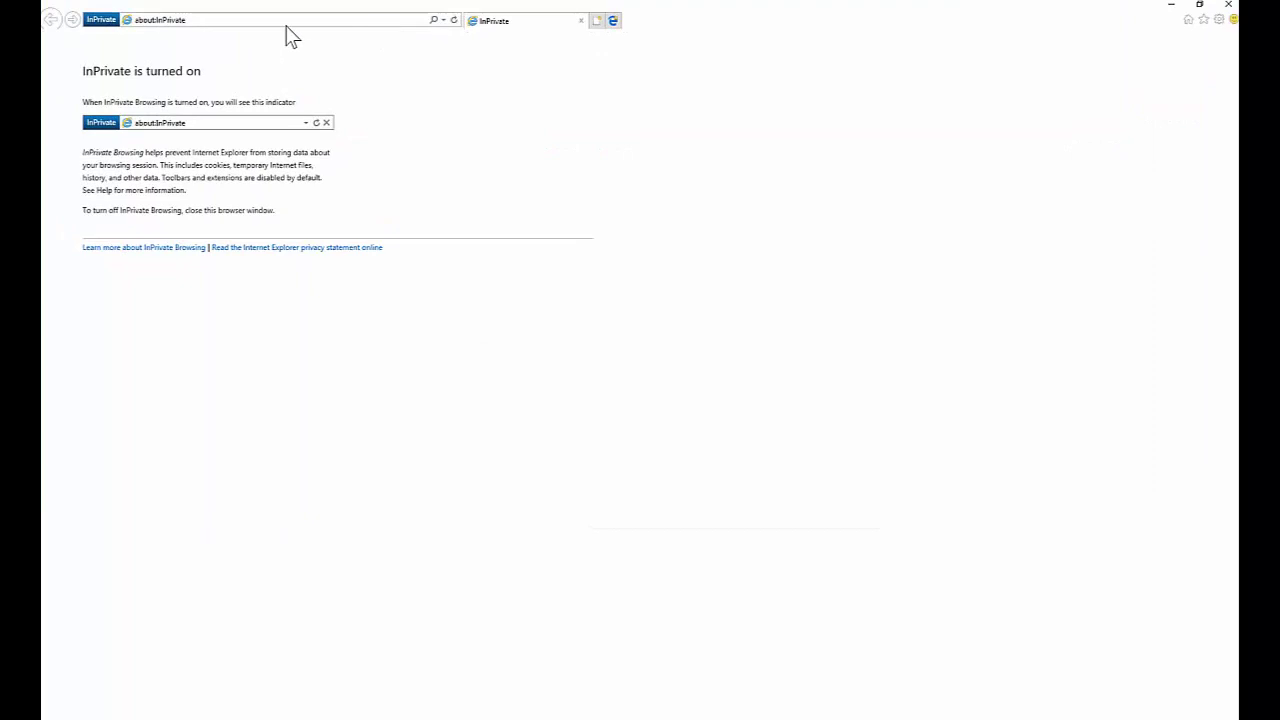
Go to portal.office.com and sign in with the work account's e-mail and password
left_click(288, 22)
type("portal.office.com/")
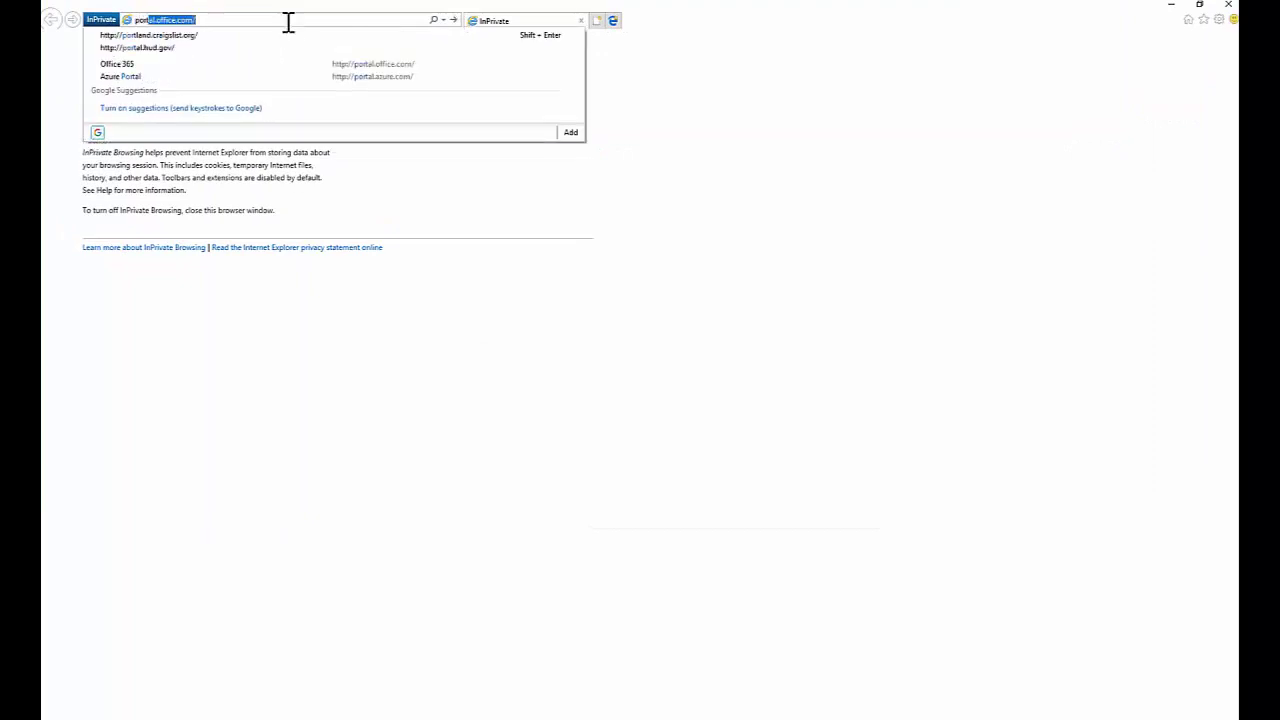
key("Return")
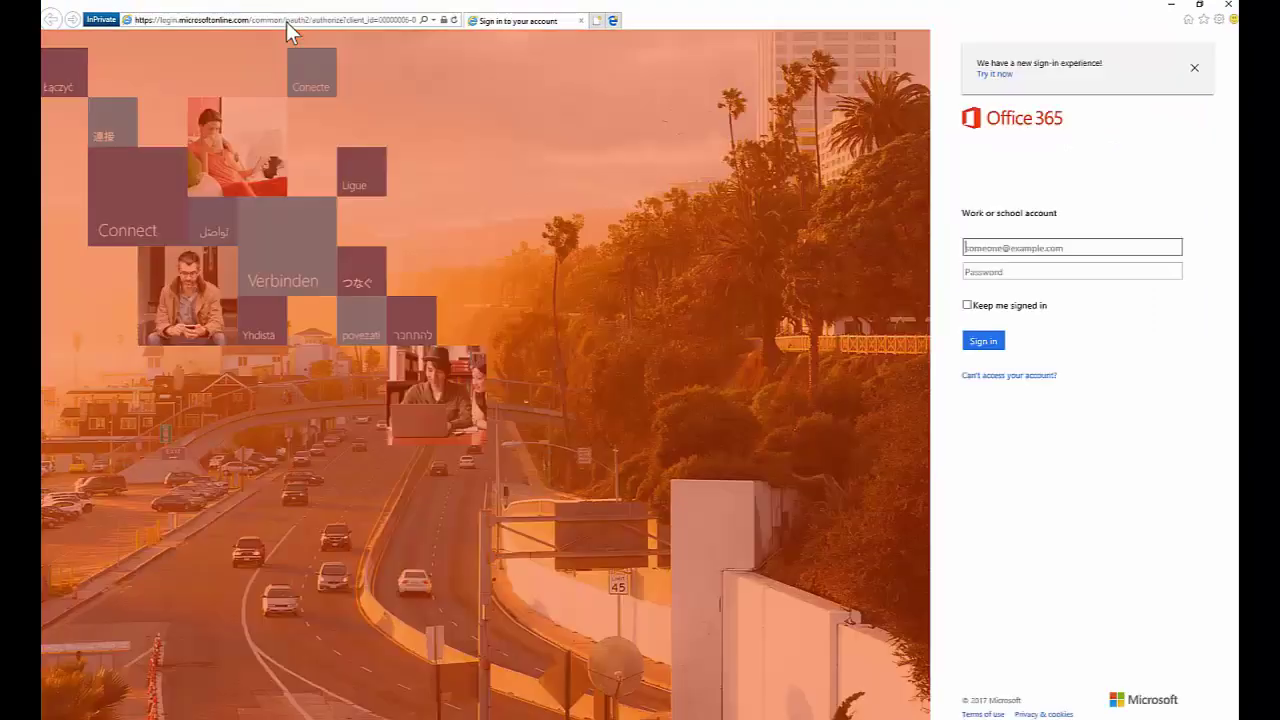
type("e")
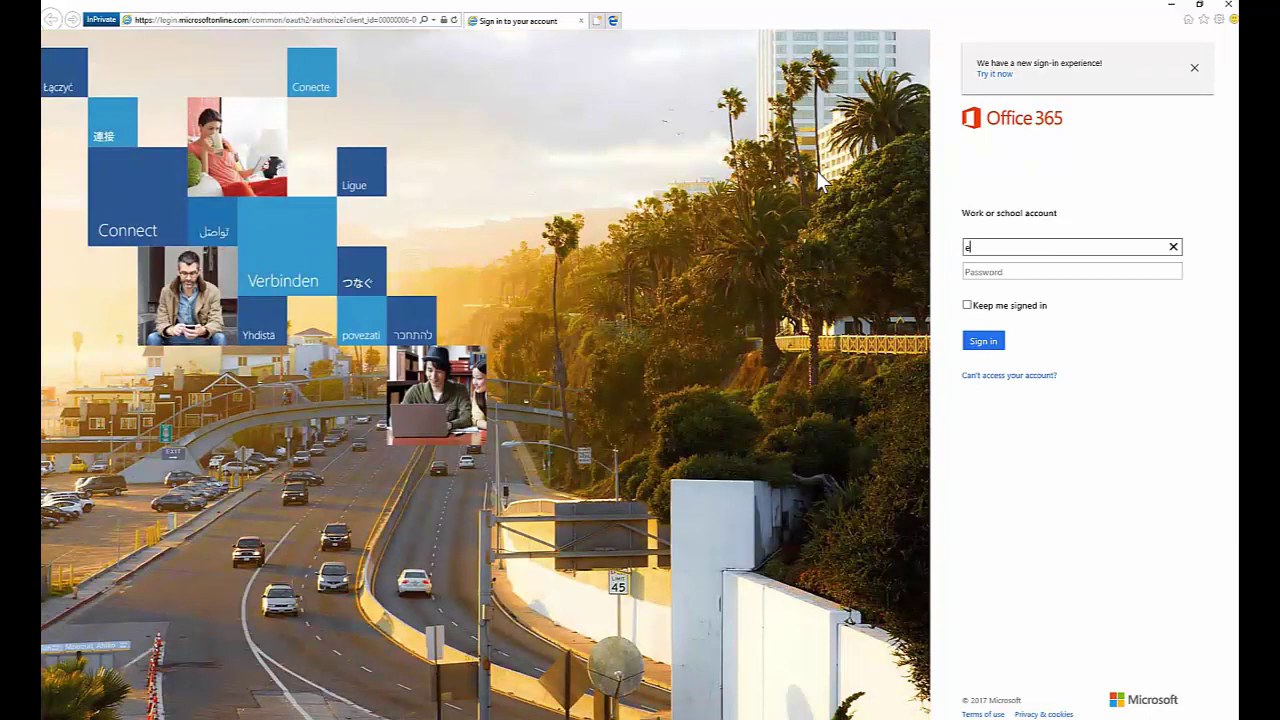
key("Tab")
type("*********")
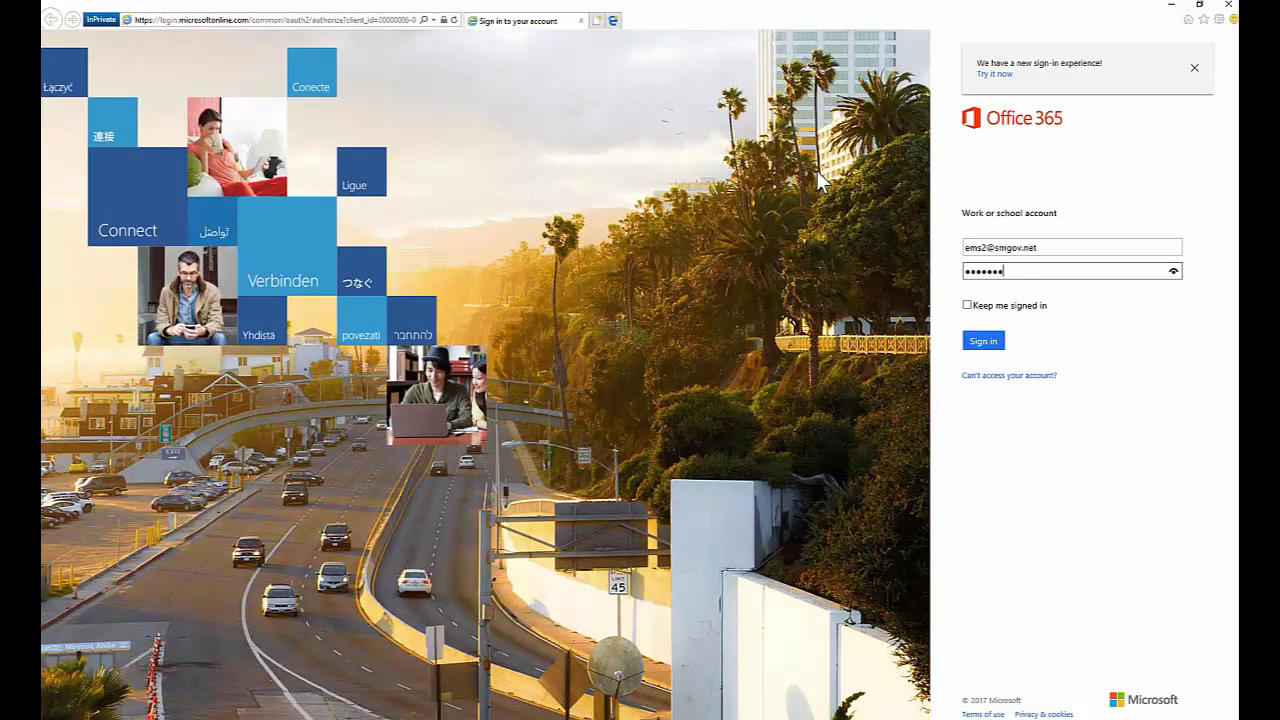
key("Return")
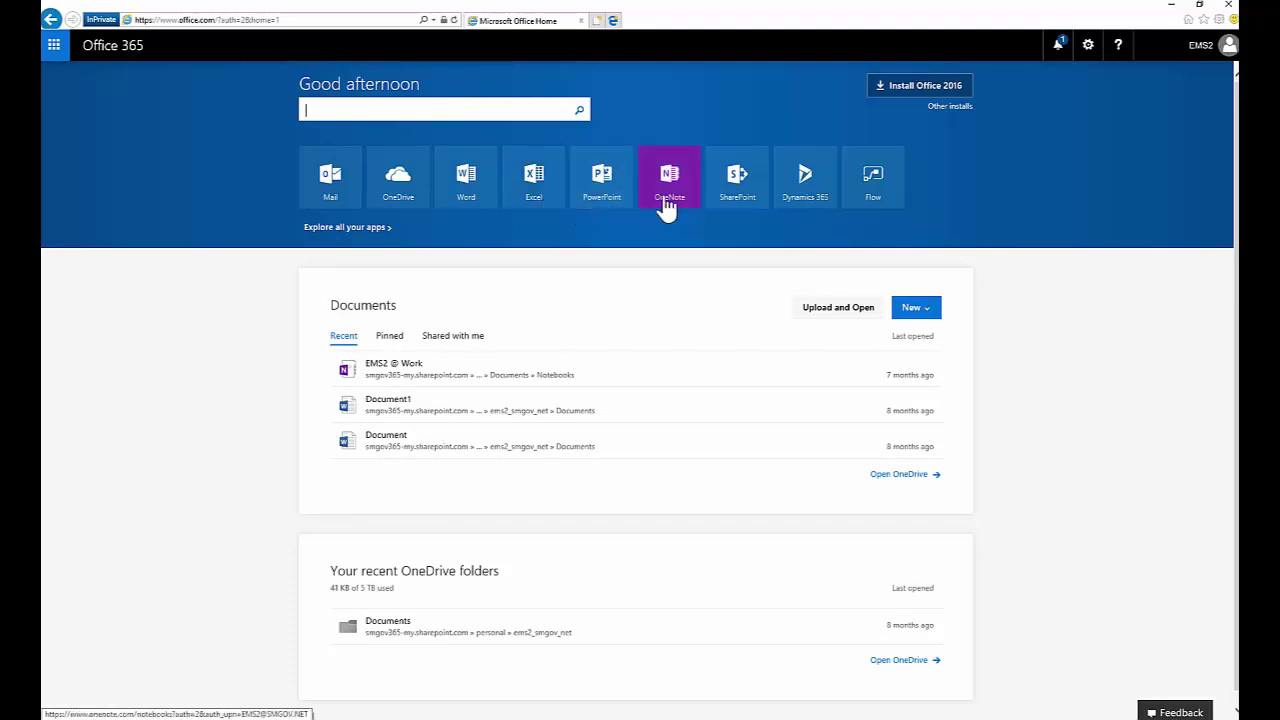
Launch Word Online and create a new blank document
left_click(484, 201)
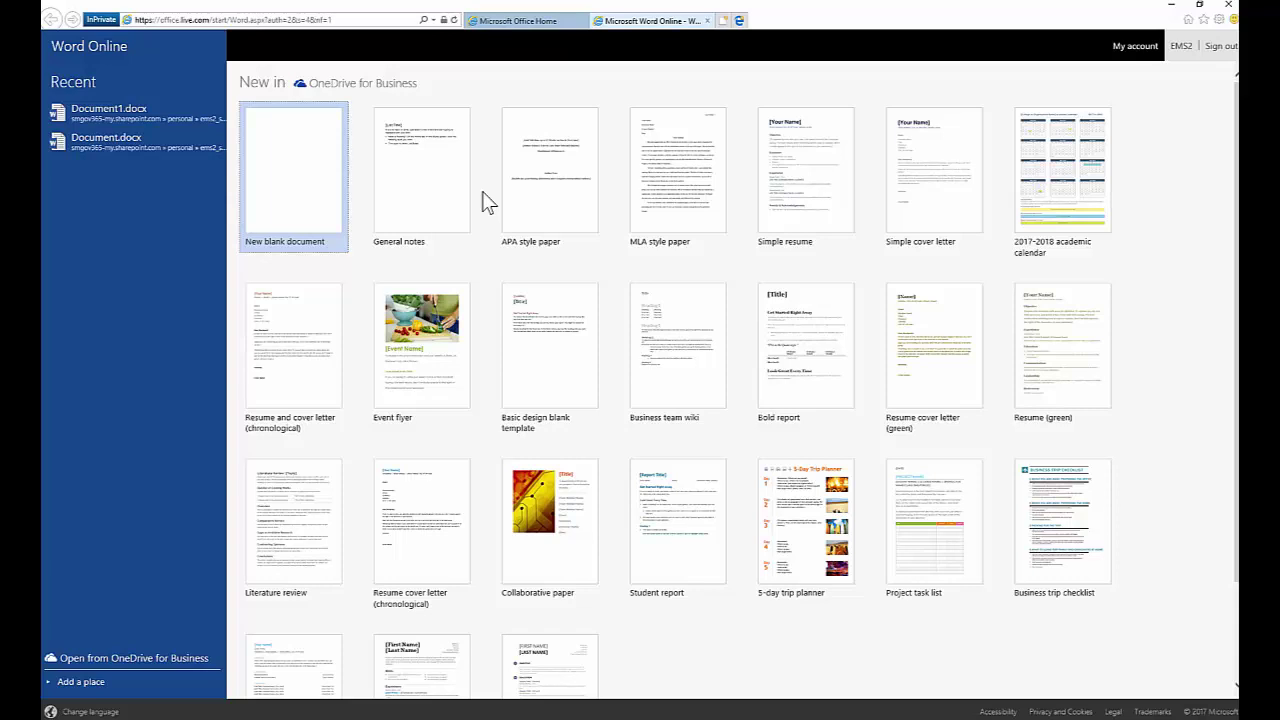
left_click(300, 163)
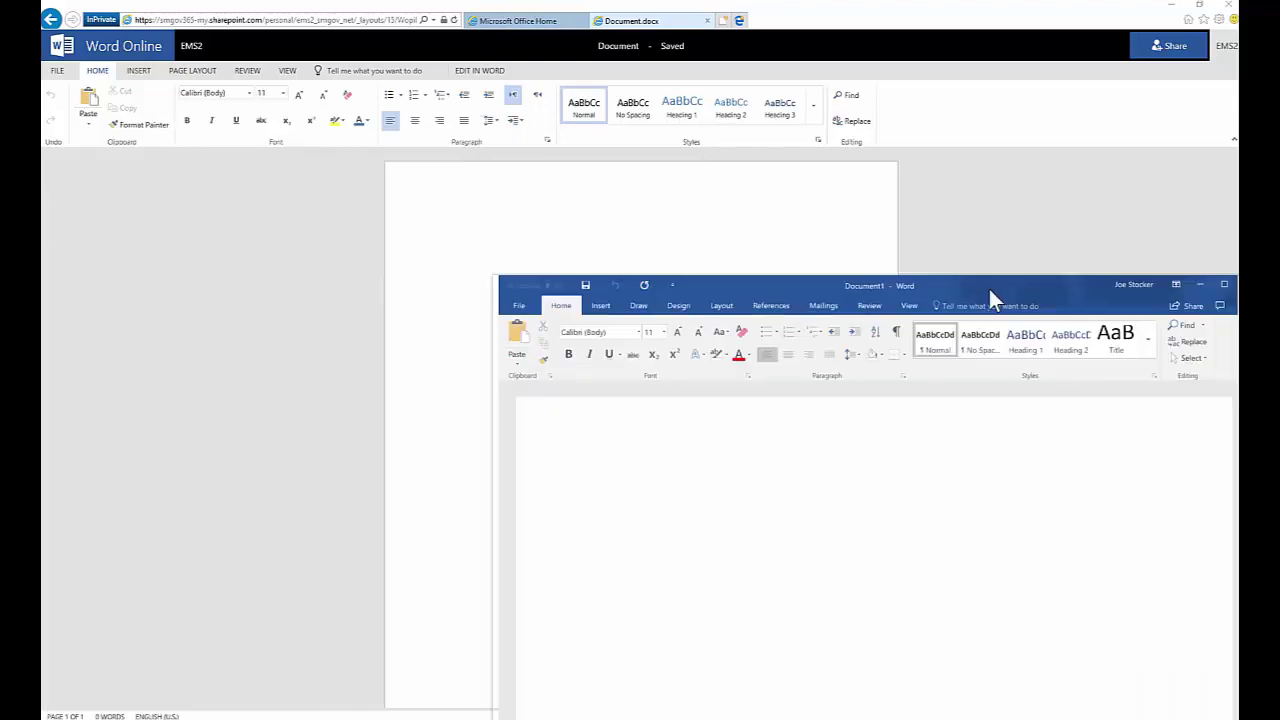
Move the desktop Word window aside and minimize it
left_click_drag(989, 289, 551, 172)
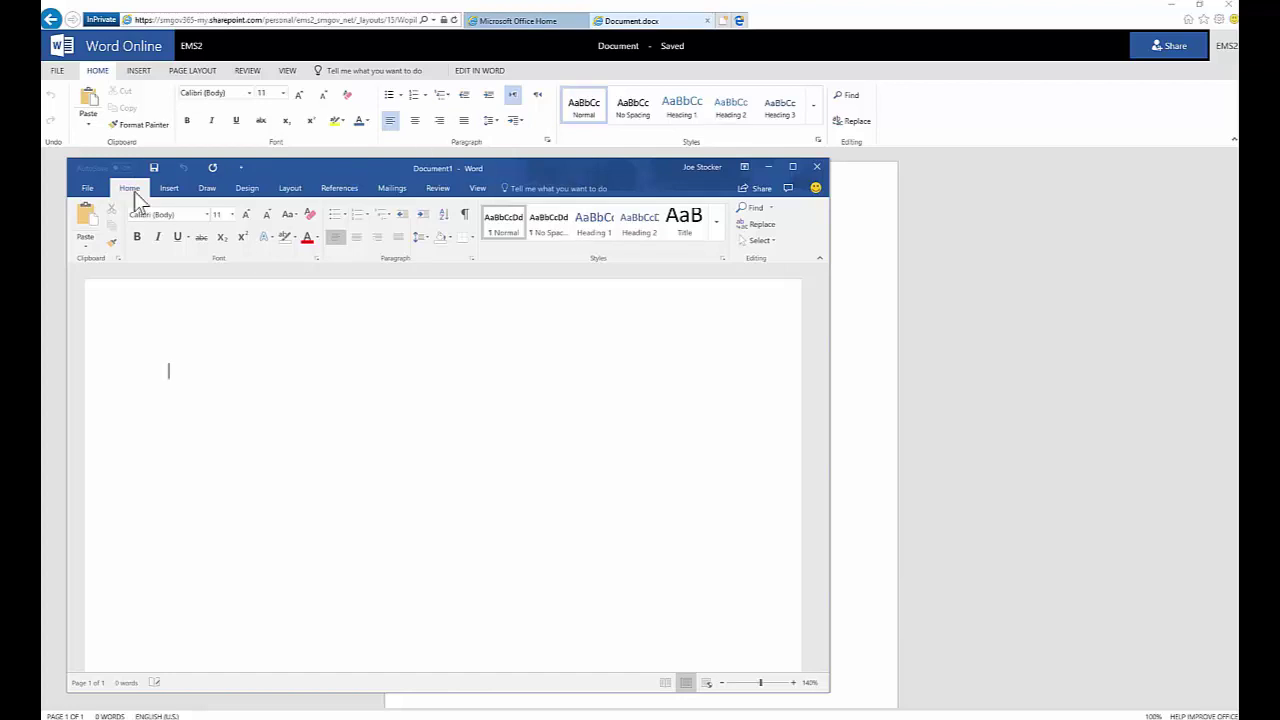
left_click(766, 167)
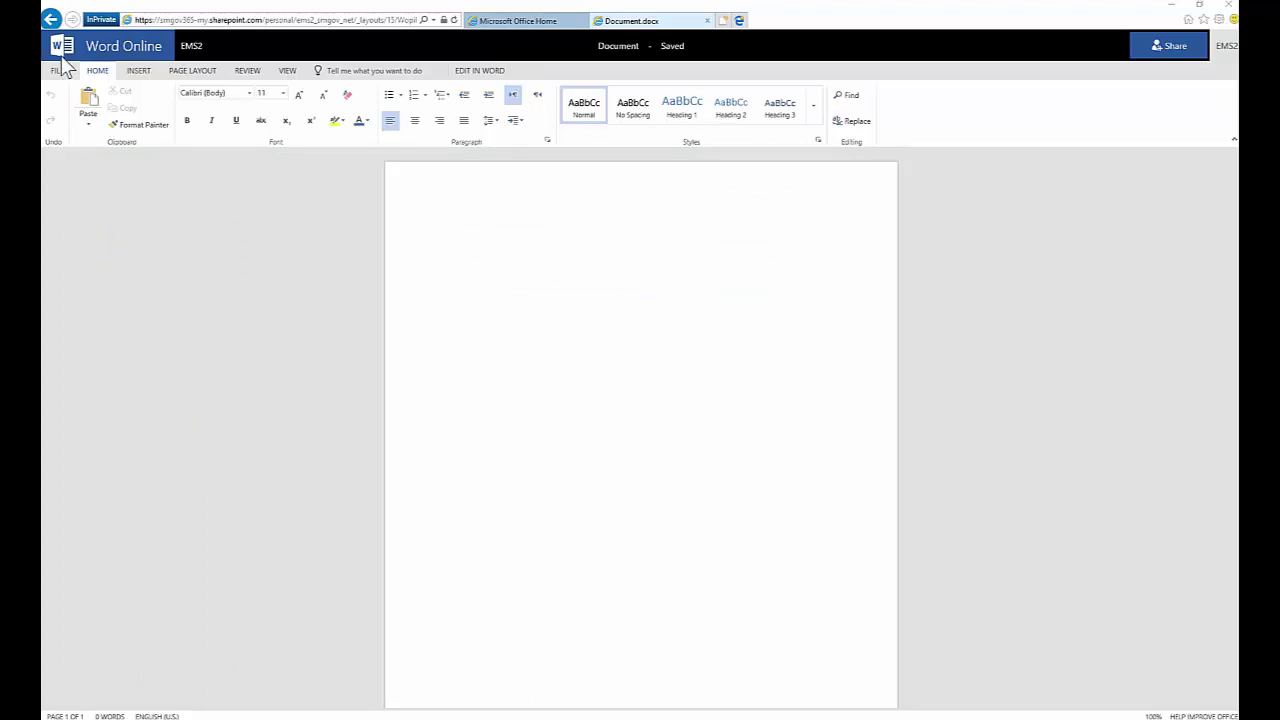
Type 'Here is a sentence...' at the top of the blank page
left_click(490, 253)
type("Here is a sentence...")
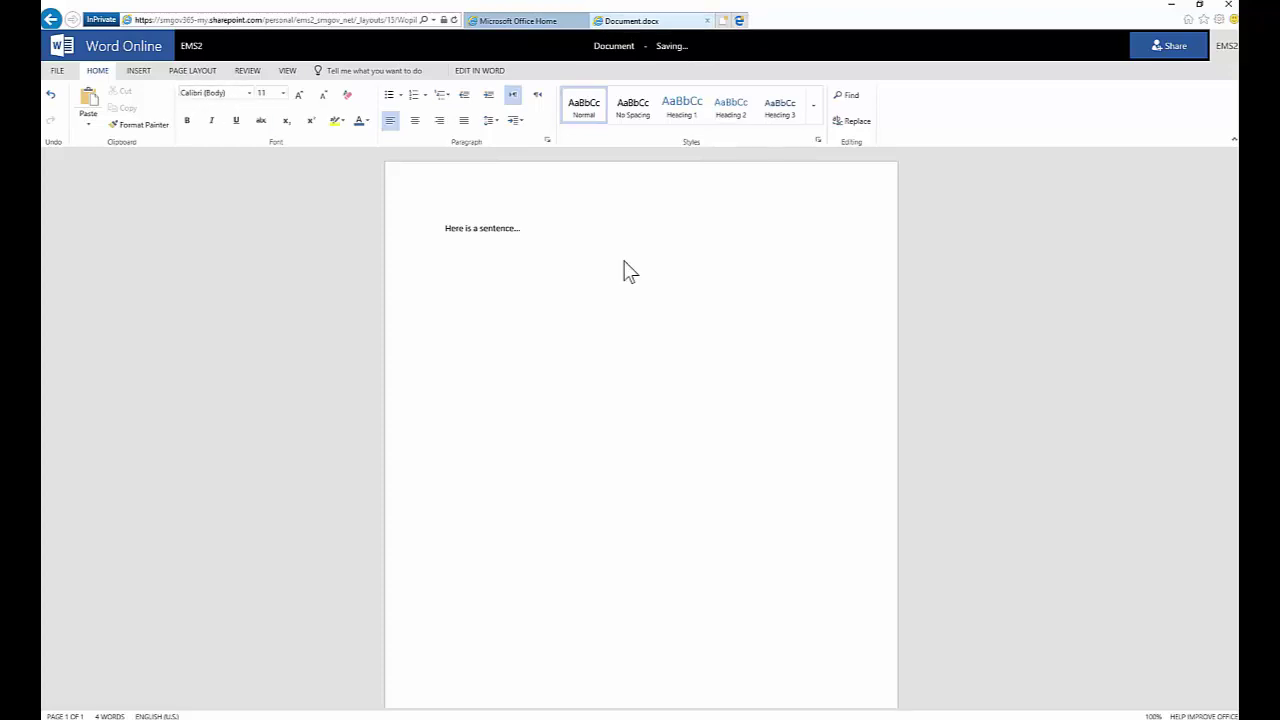
Change the document title in the header to Test3
left_click(619, 47)
type("Test3")
left_click(639, 248)
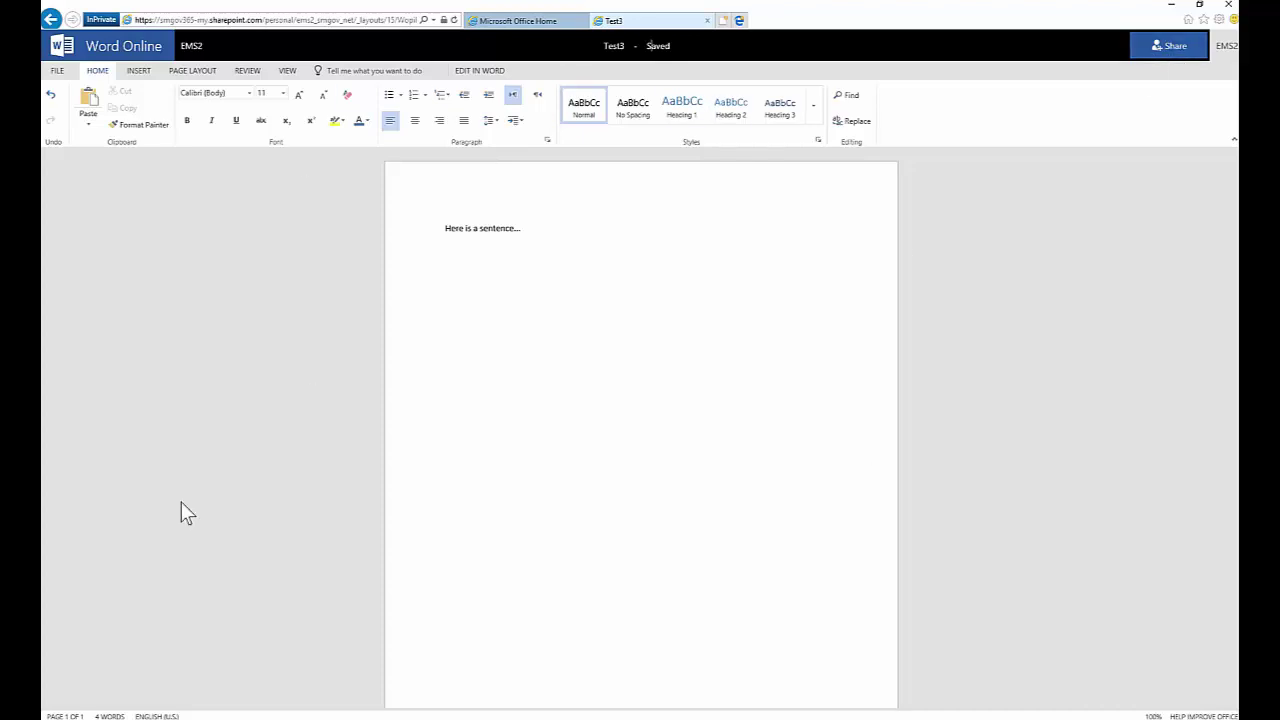
Share Test3 with a colleague, adding the message 'Test', and close the confirmation
left_click(1180, 49)
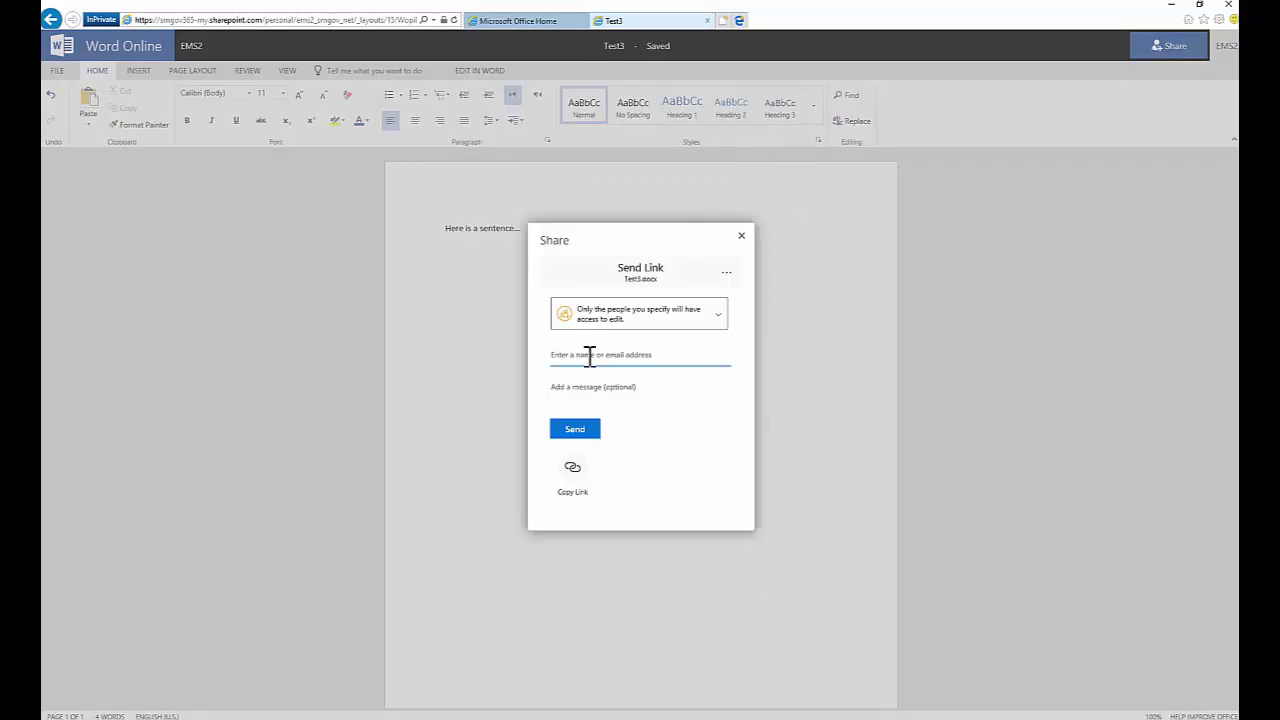
left_click(590, 356)
type("Anil")
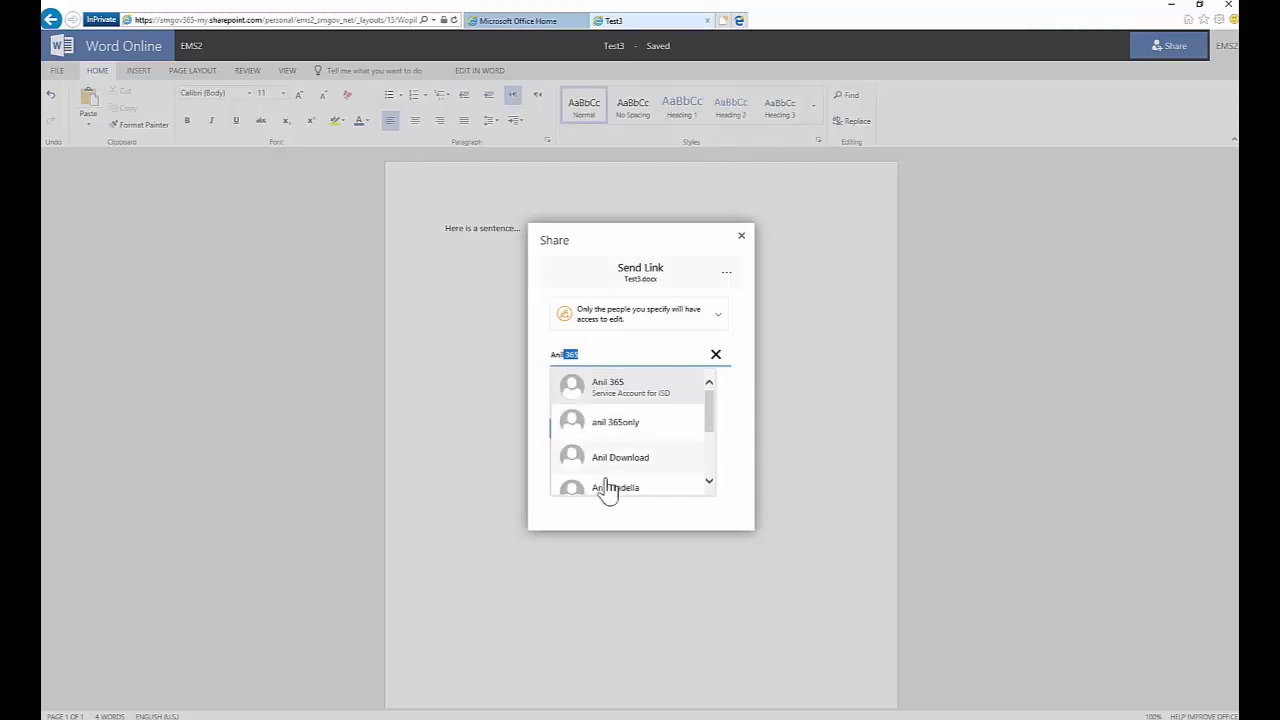
left_click(606, 489)
left_click(601, 398)
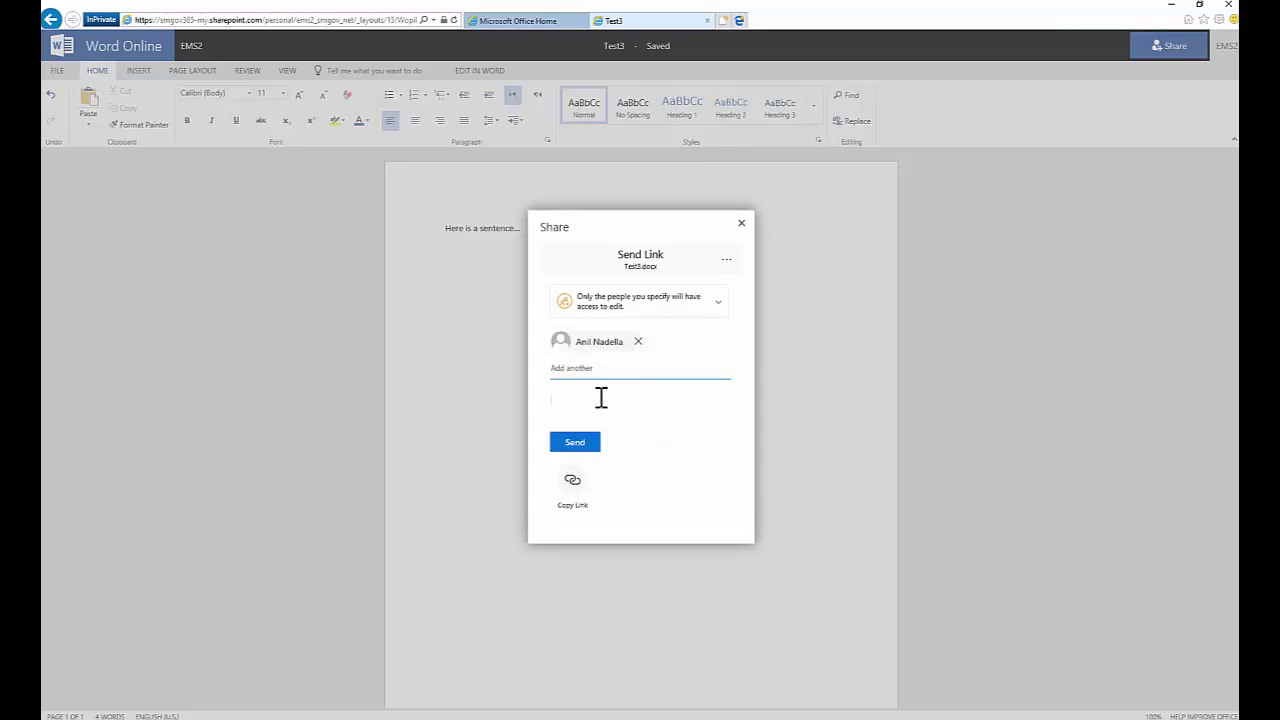
type("Test")
left_click(579, 452)
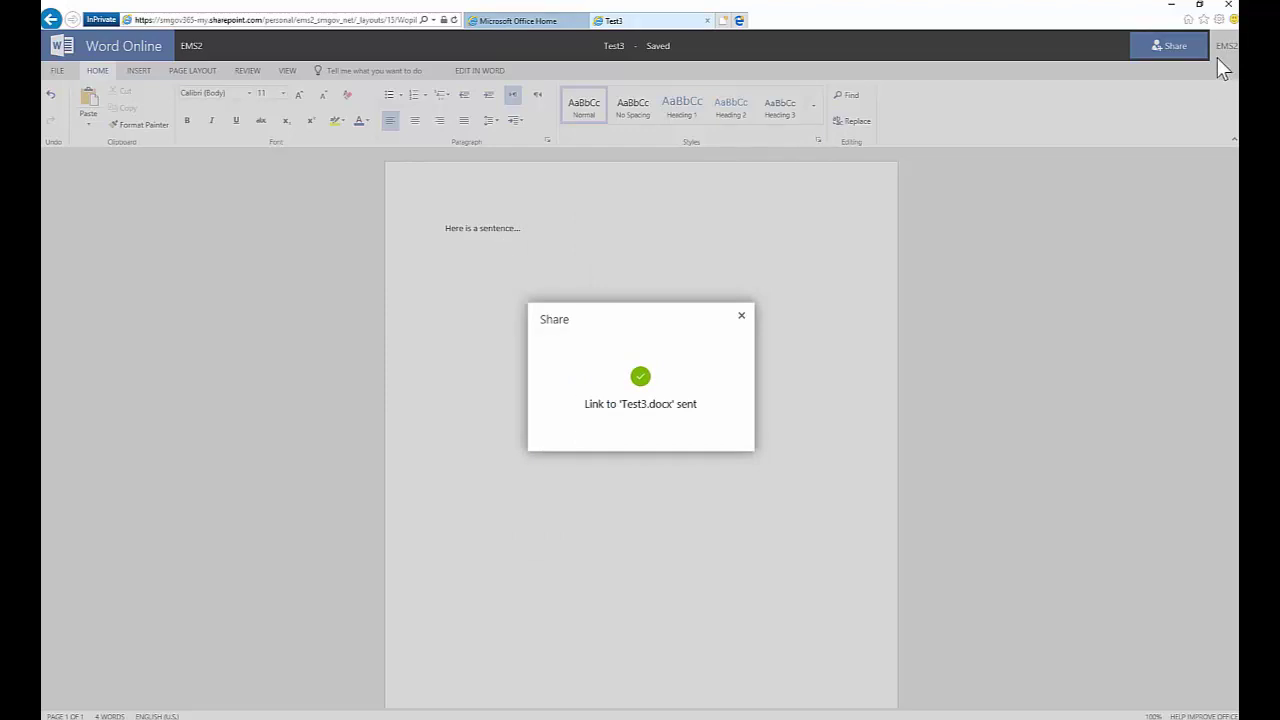
left_click(741, 316)
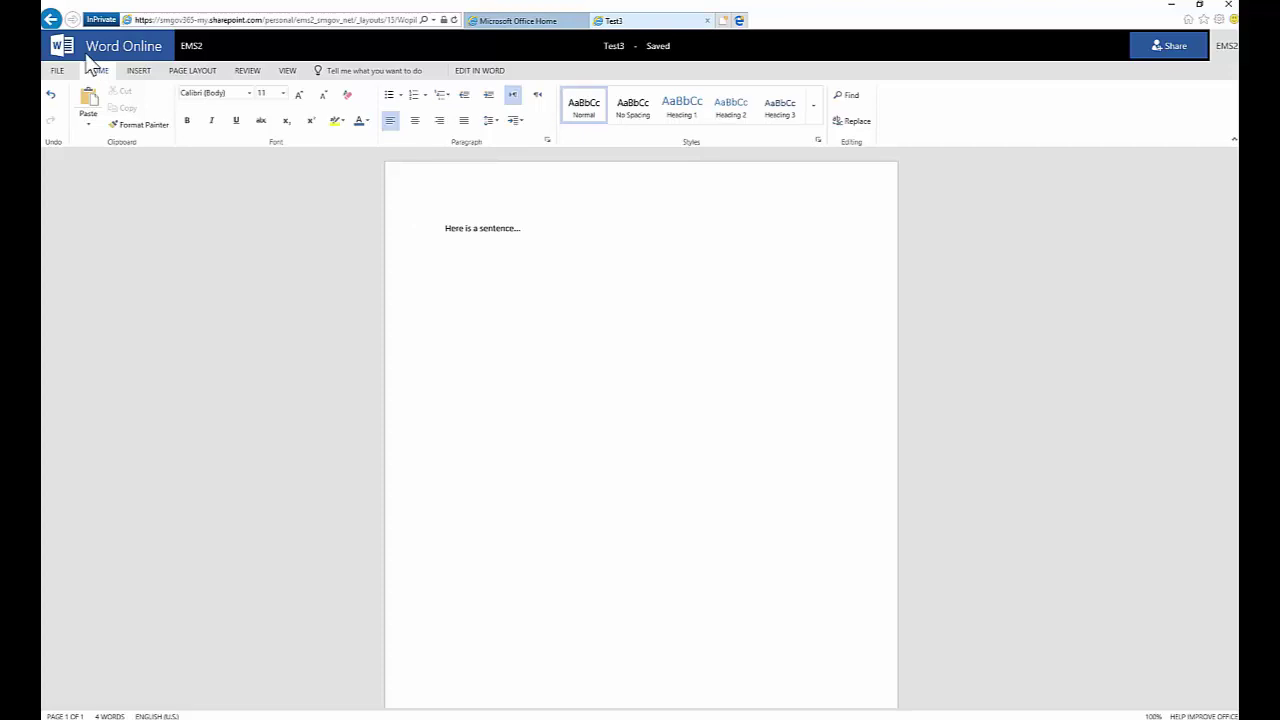
On the Office 365 home page, dismiss the sharing notification and launch Excel Online
left_click(520, 18)
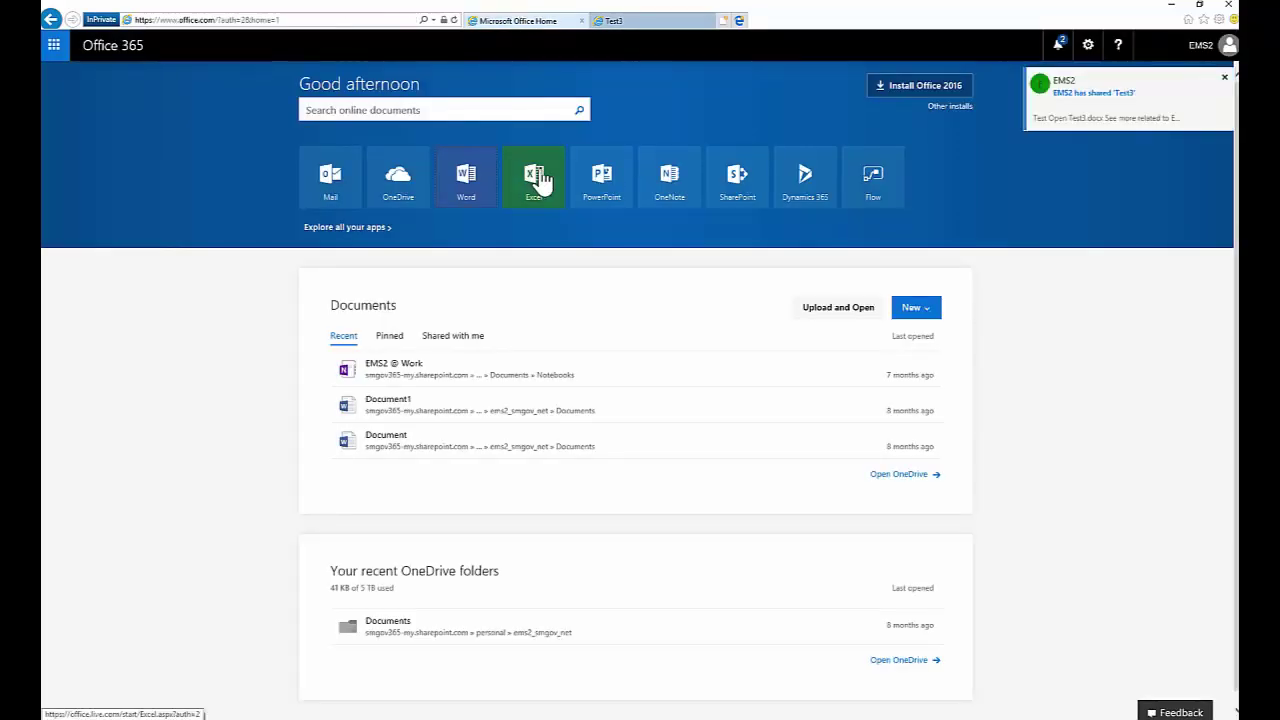
left_click(1226, 82)
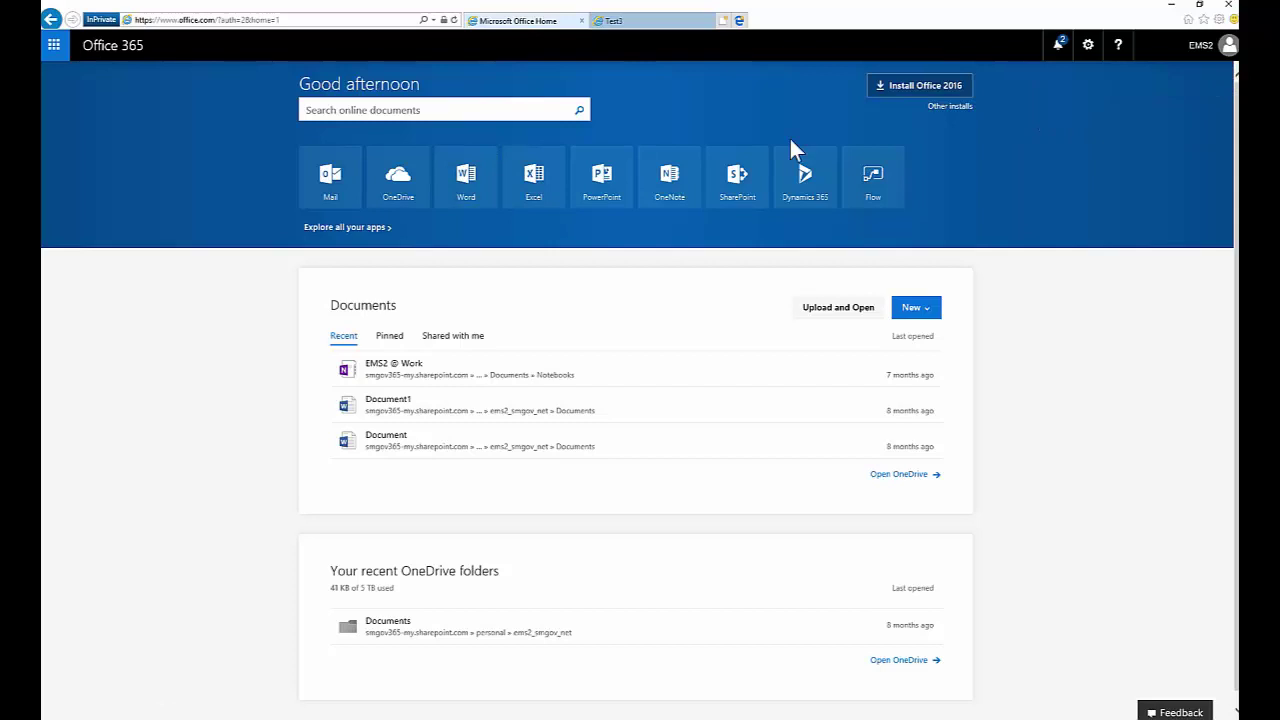
left_click(548, 192)
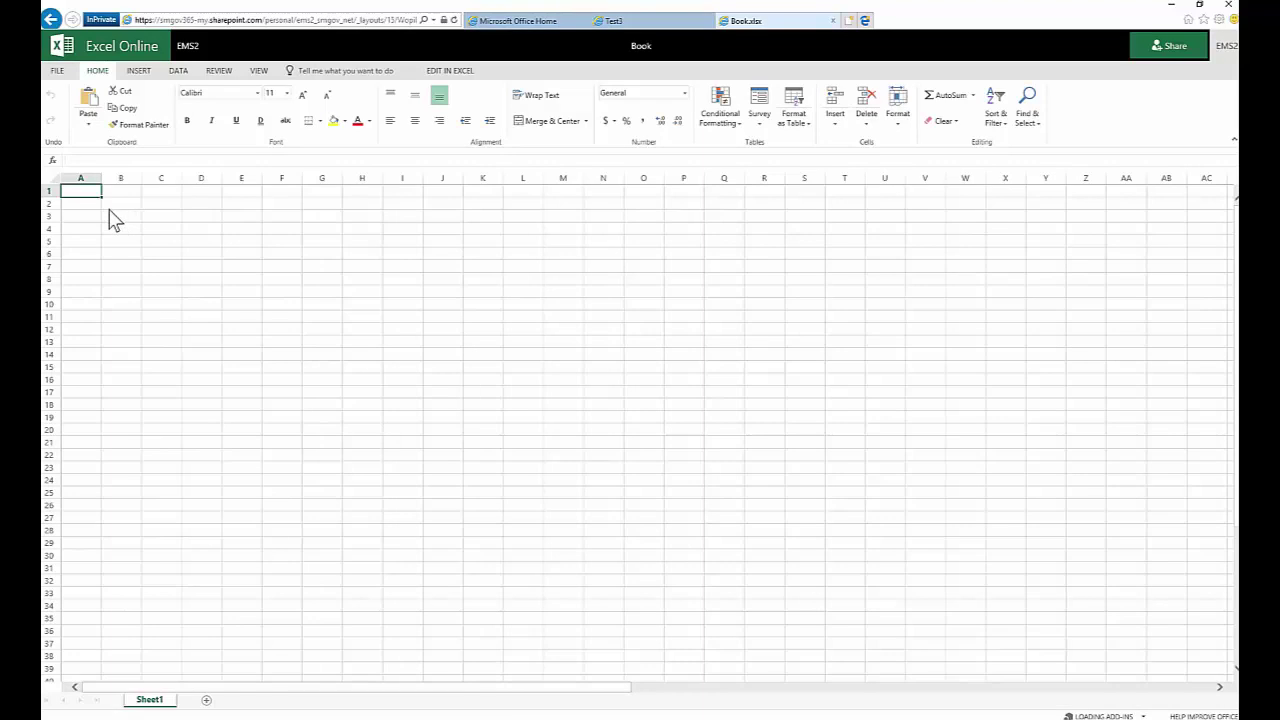
Enter 'Column Header' in A1 and the values 2, 3, 4, 5 in A2:A5
type("Column Header")
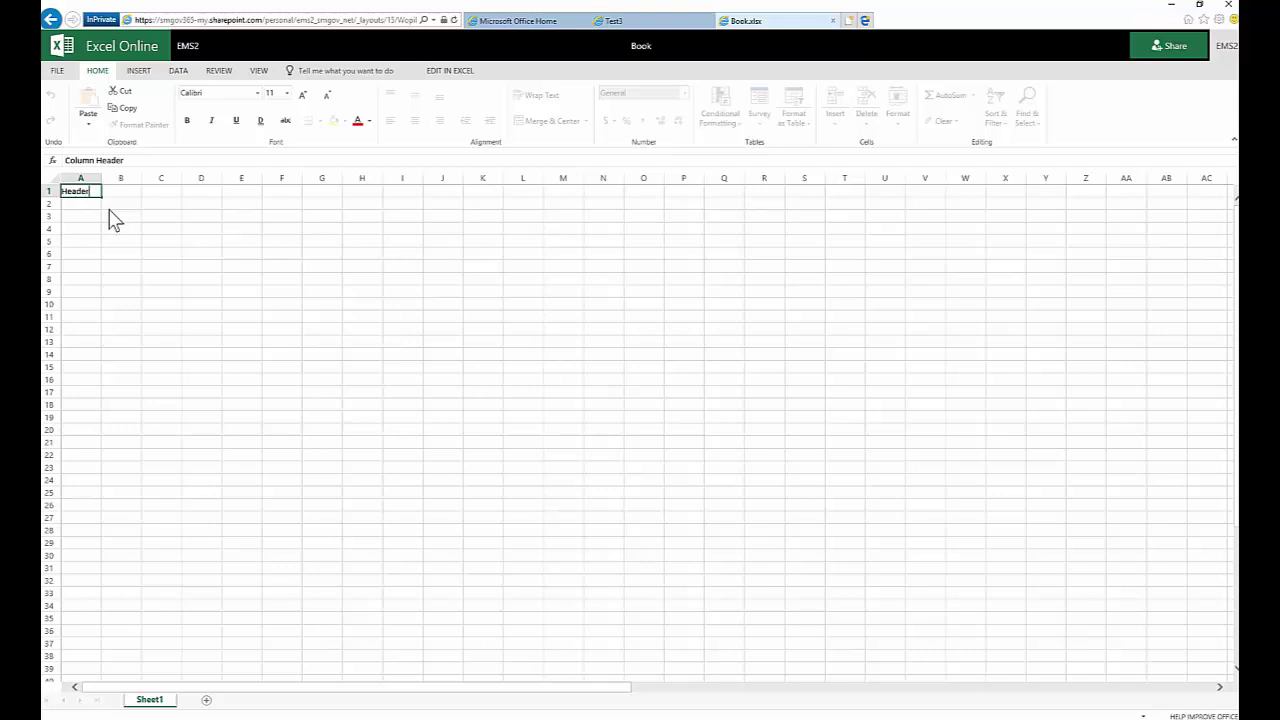
key("Return")
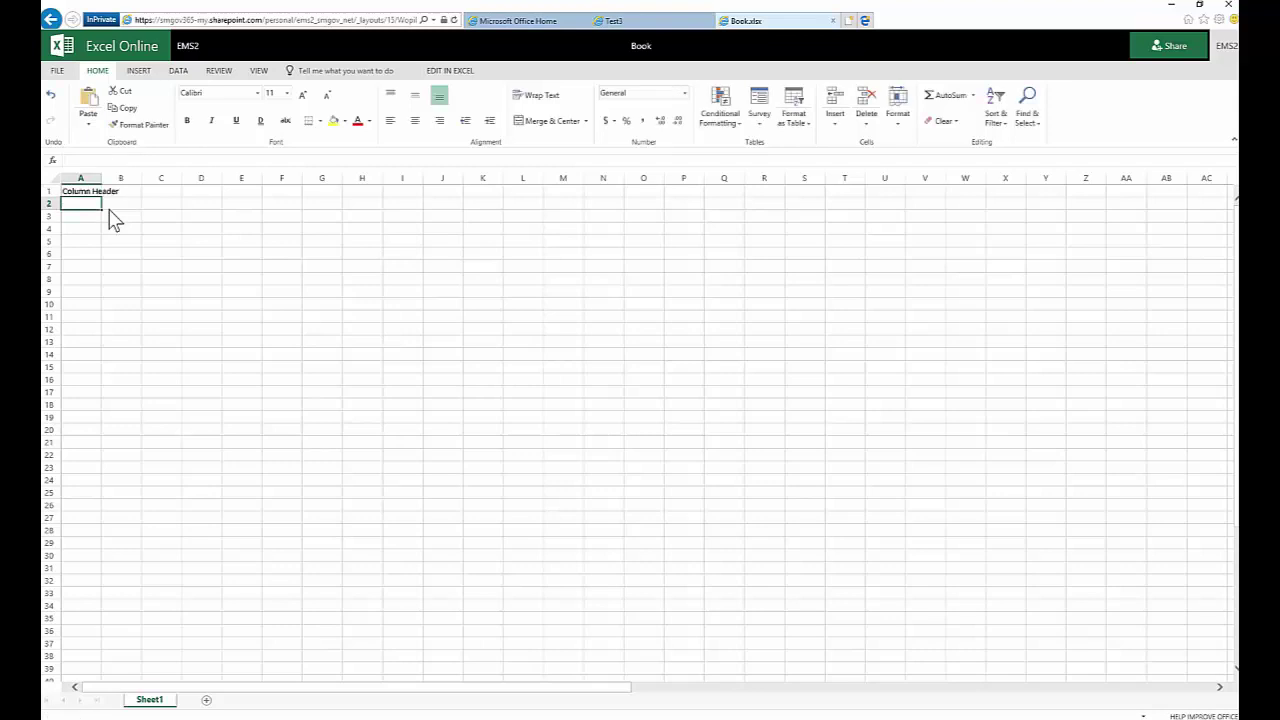
type("2")
key("Return")
type("3")
key("Return")
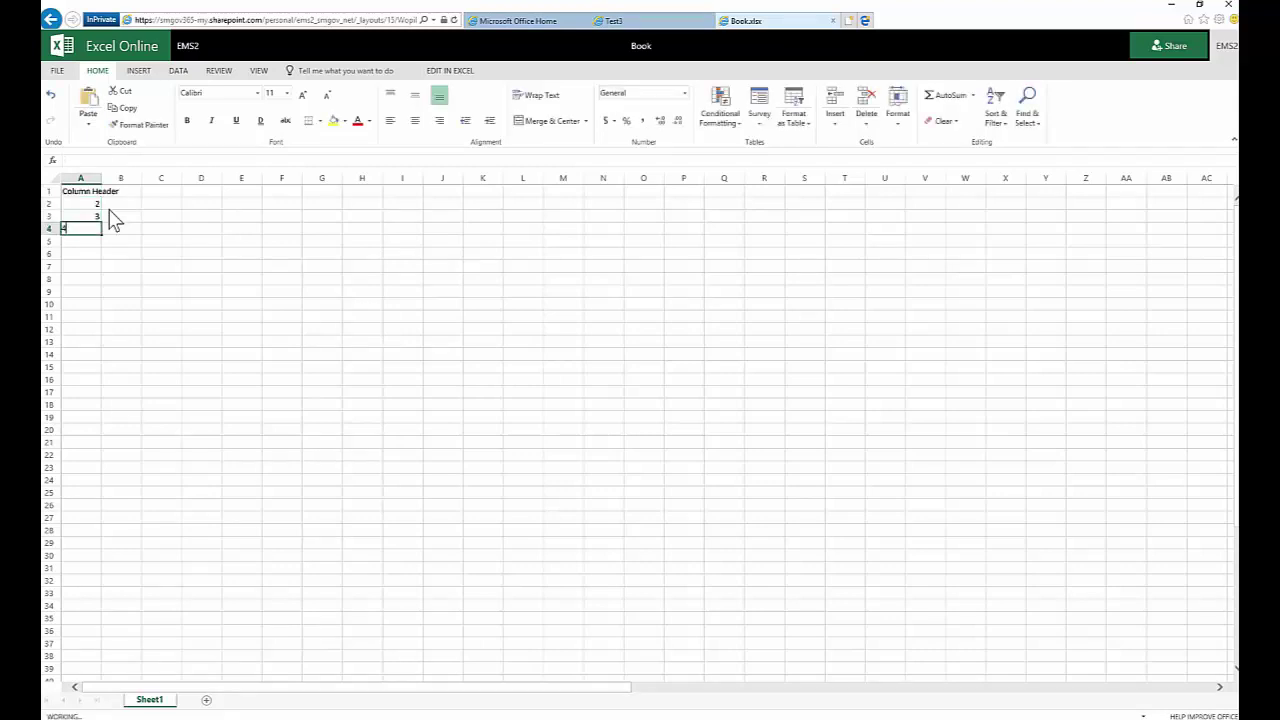
type("4")
key("Return")
type("5")
key("Return")
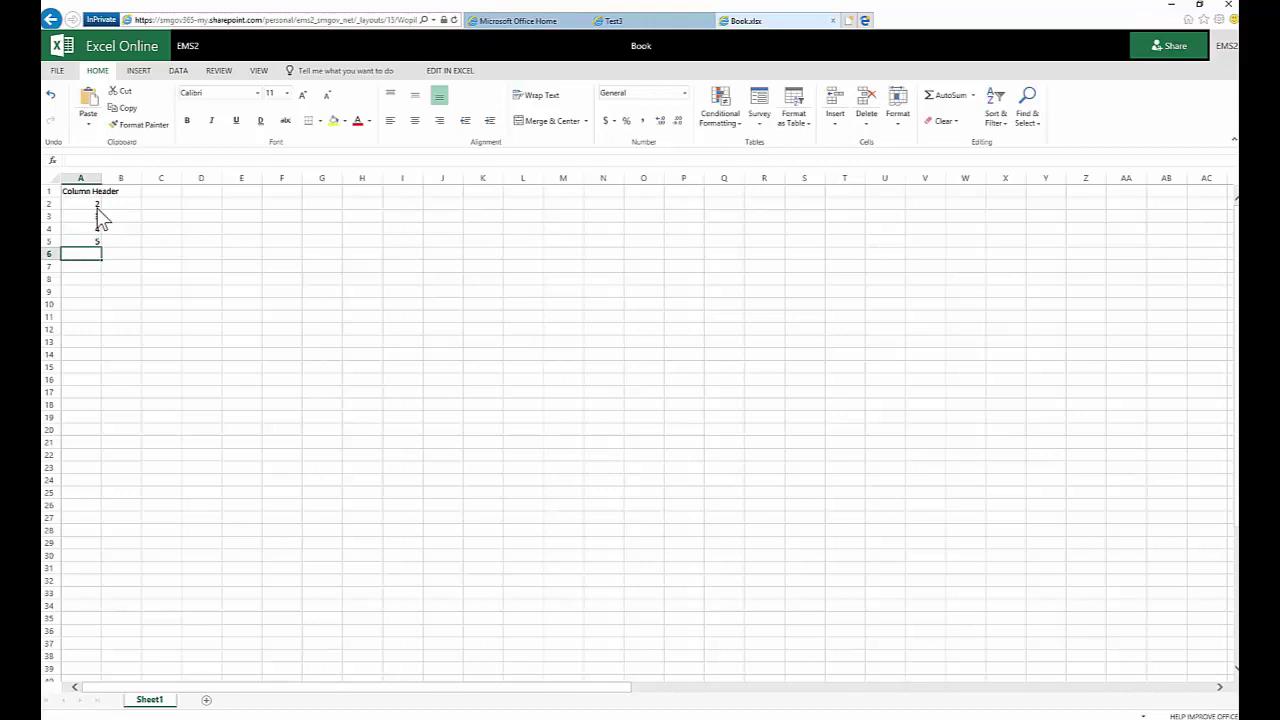
Total A2:A5 in A6 with the formula =SUM(A2:A5)
type("=sum")
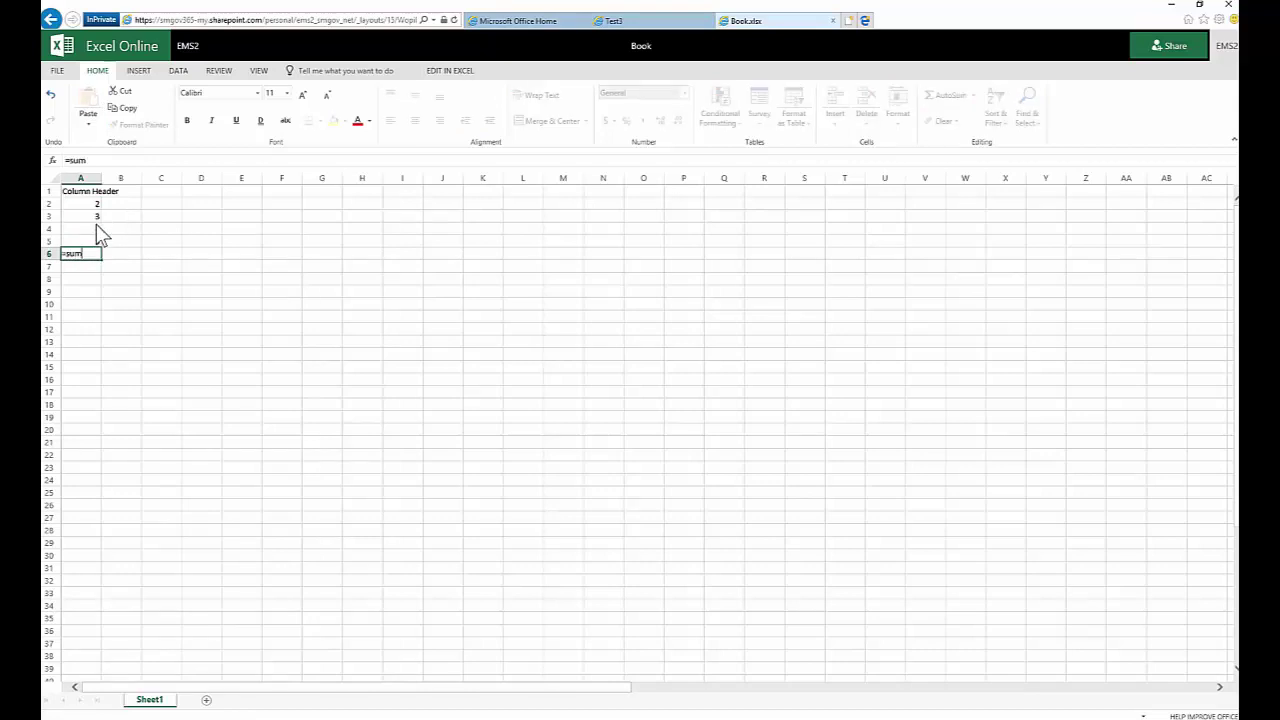
type("(")
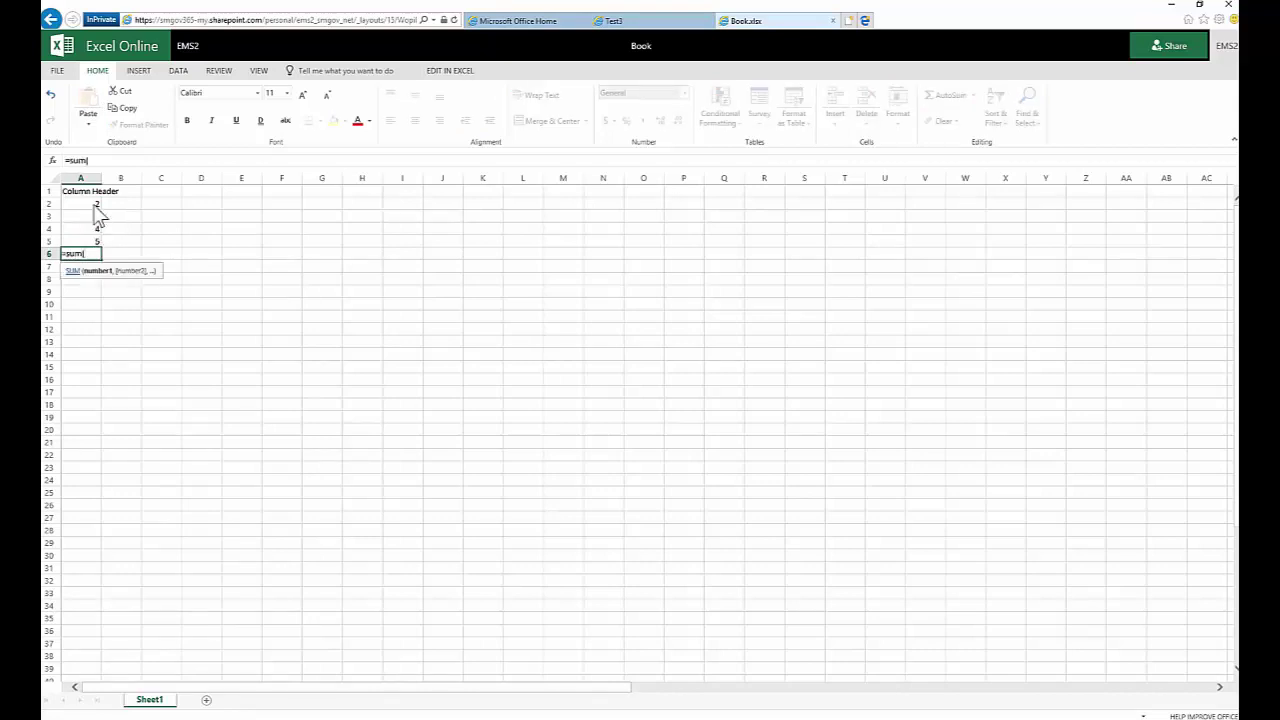
left_click_drag(95, 206, 97, 243)
type(")")
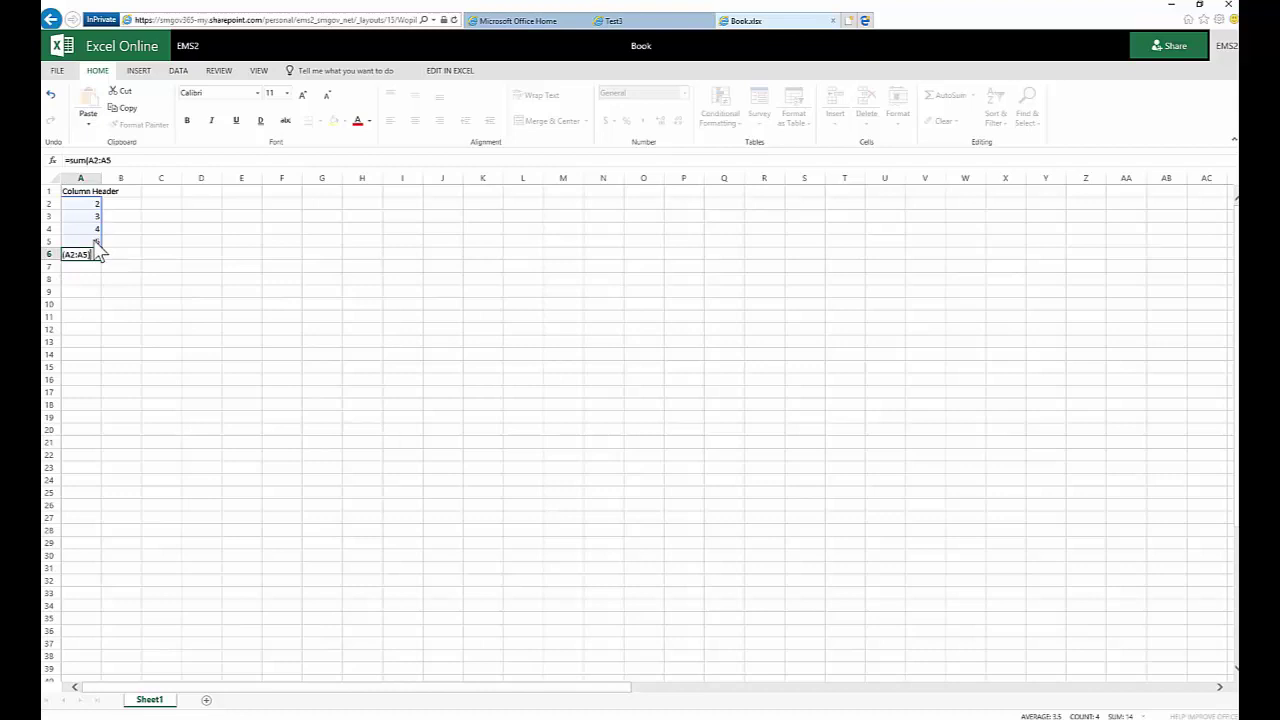
key("Return")
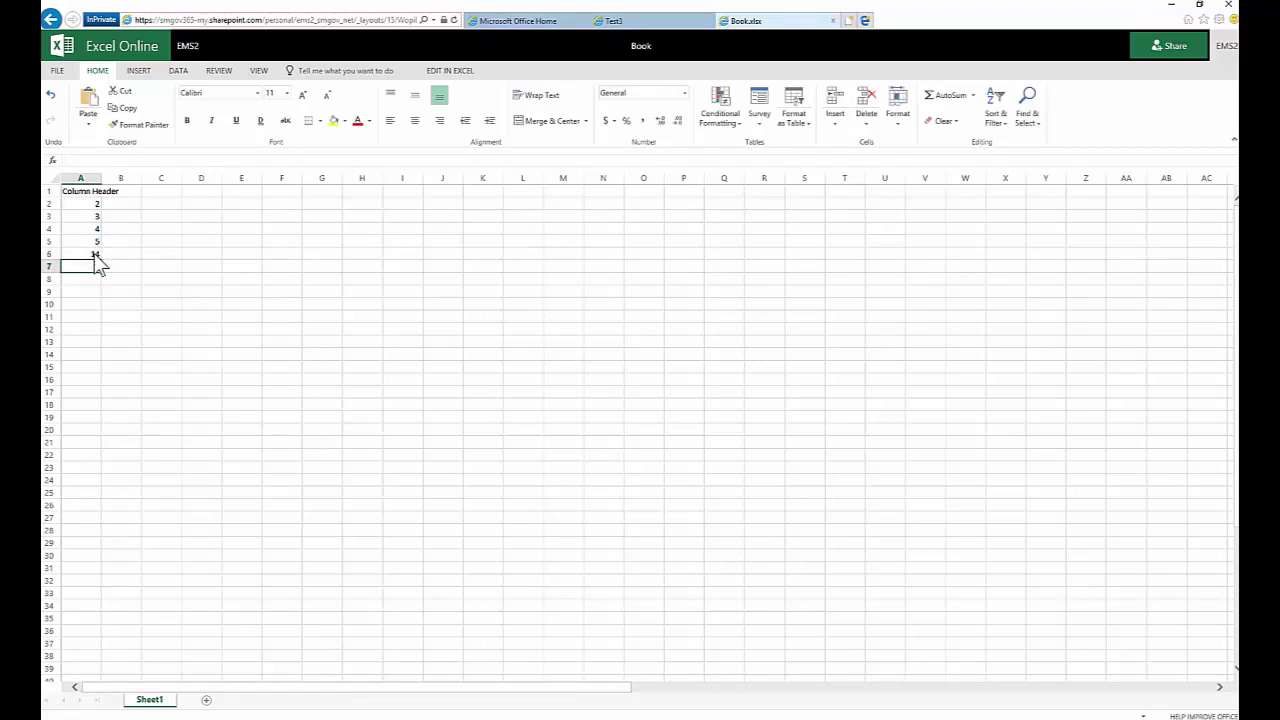
Give the total in A6 a top and thick bottom border
left_click(94, 255)
left_click(324, 125)
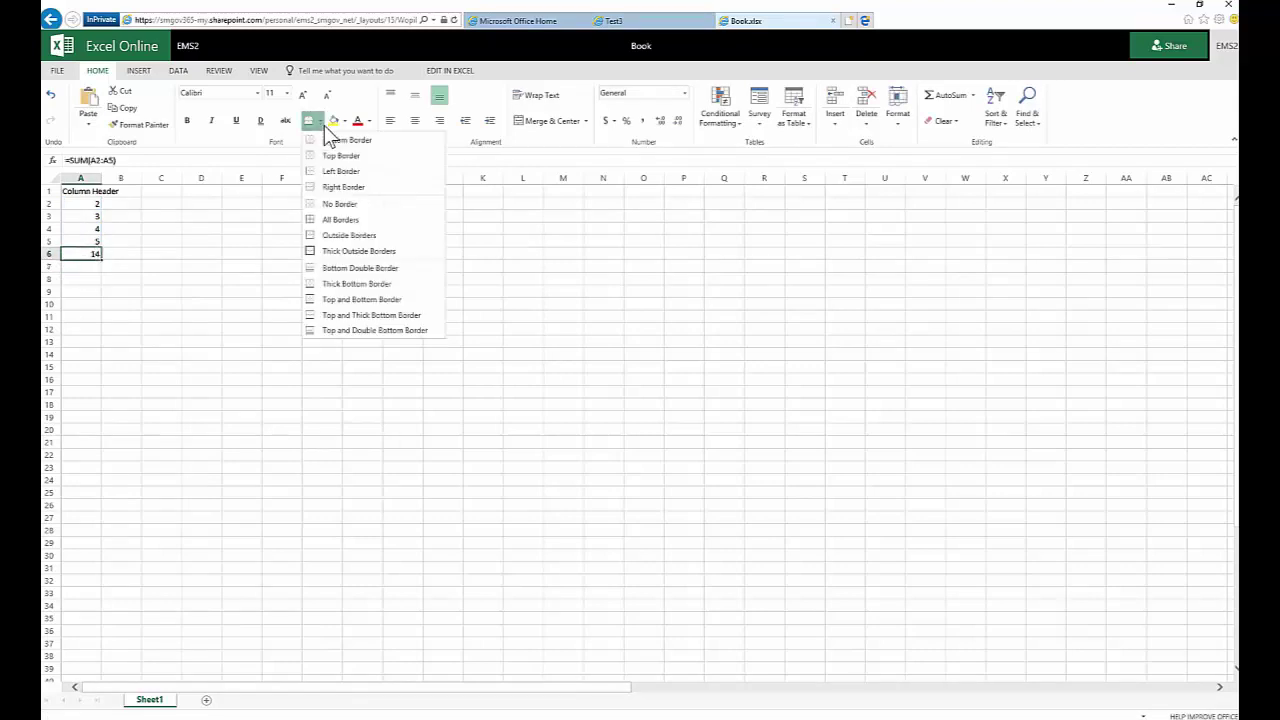
left_click(350, 314)
left_click(201, 278)
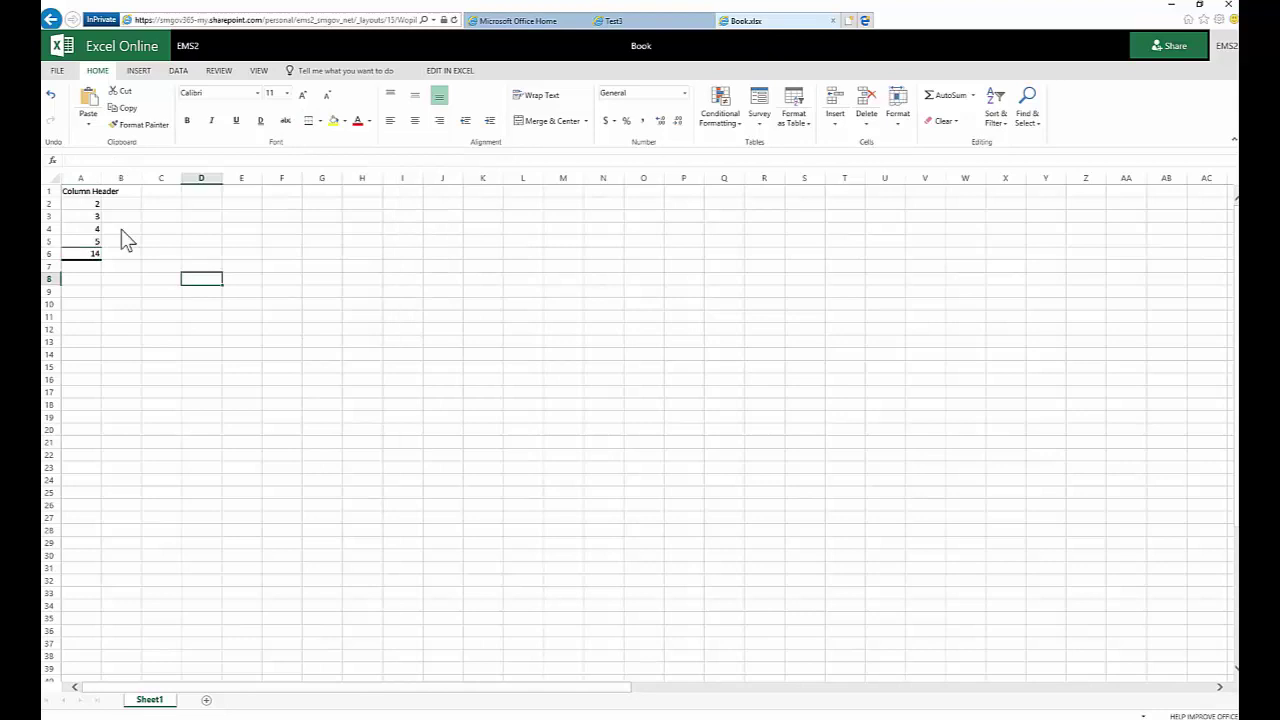
Autofit column A to its header and shade A1:A6 tan
double_click(103, 175)
left_click_drag(106, 196, 112, 270)
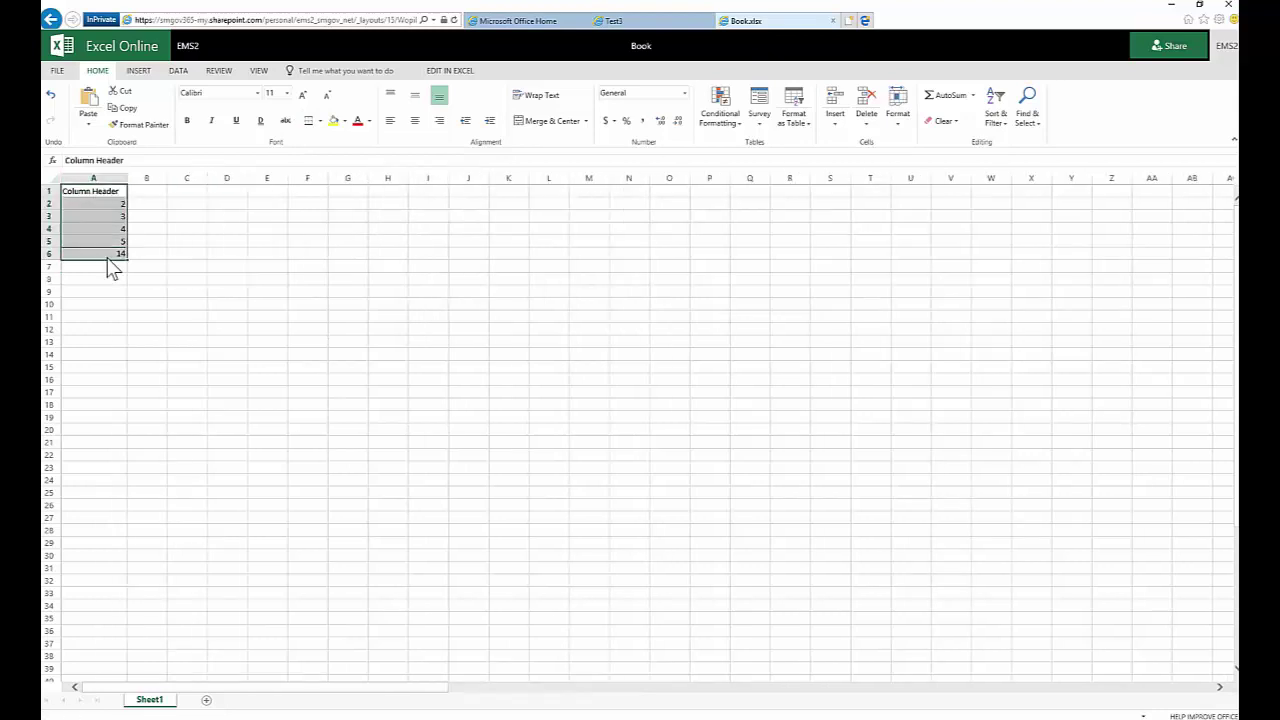
left_click(345, 121)
left_click(358, 190)
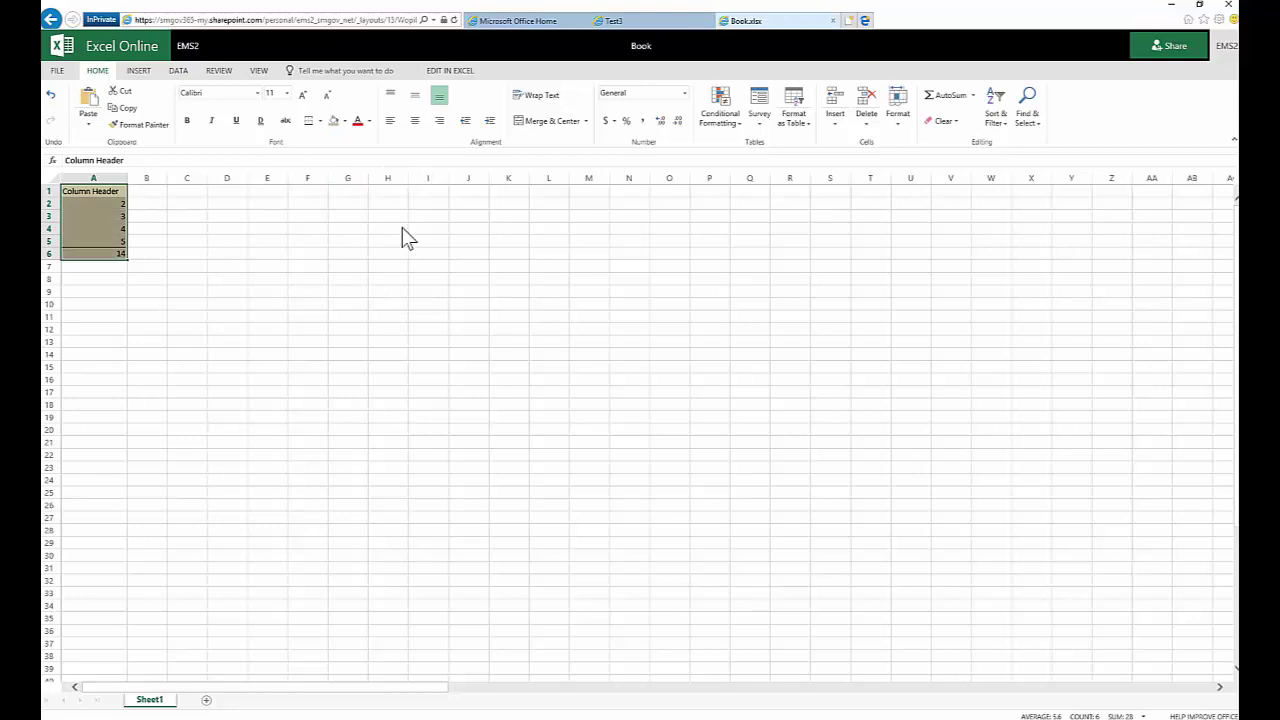
left_click(402, 230)
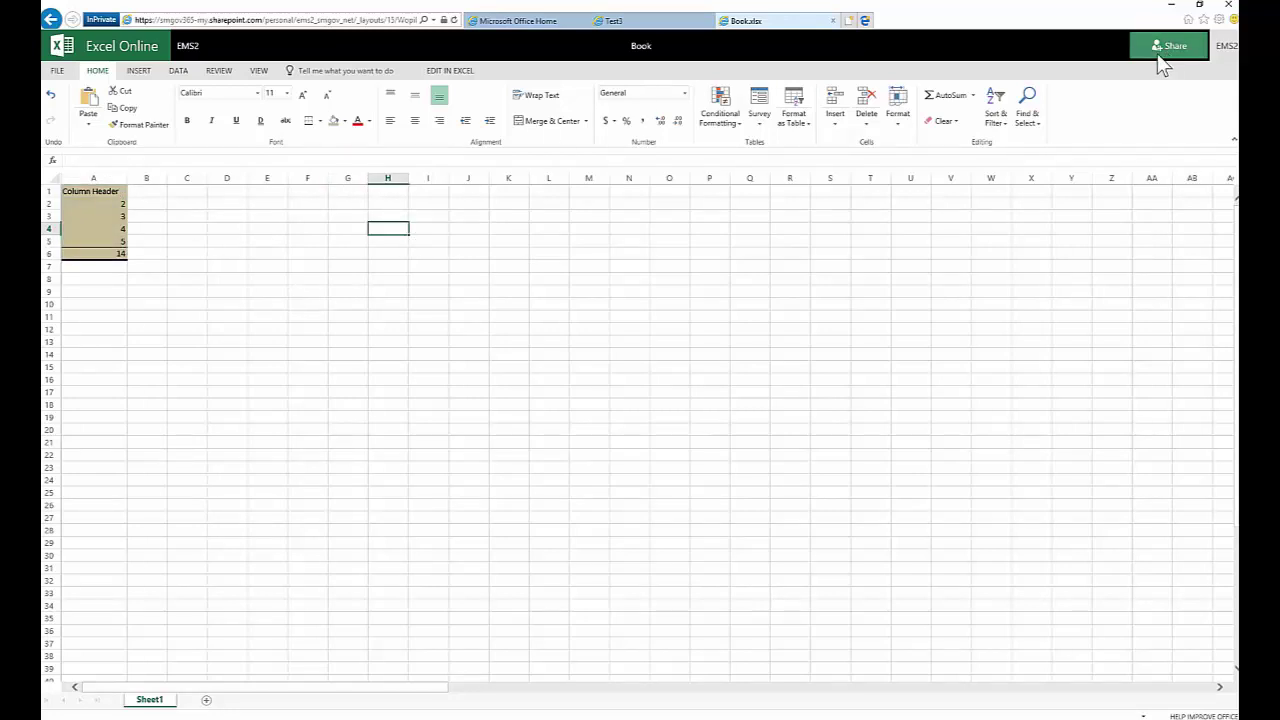
Rename the workbook to 'Workbook Name 1' and return to the Office 365 home page
left_click(645, 48)
type("Workbook Name 1")
key("Return")
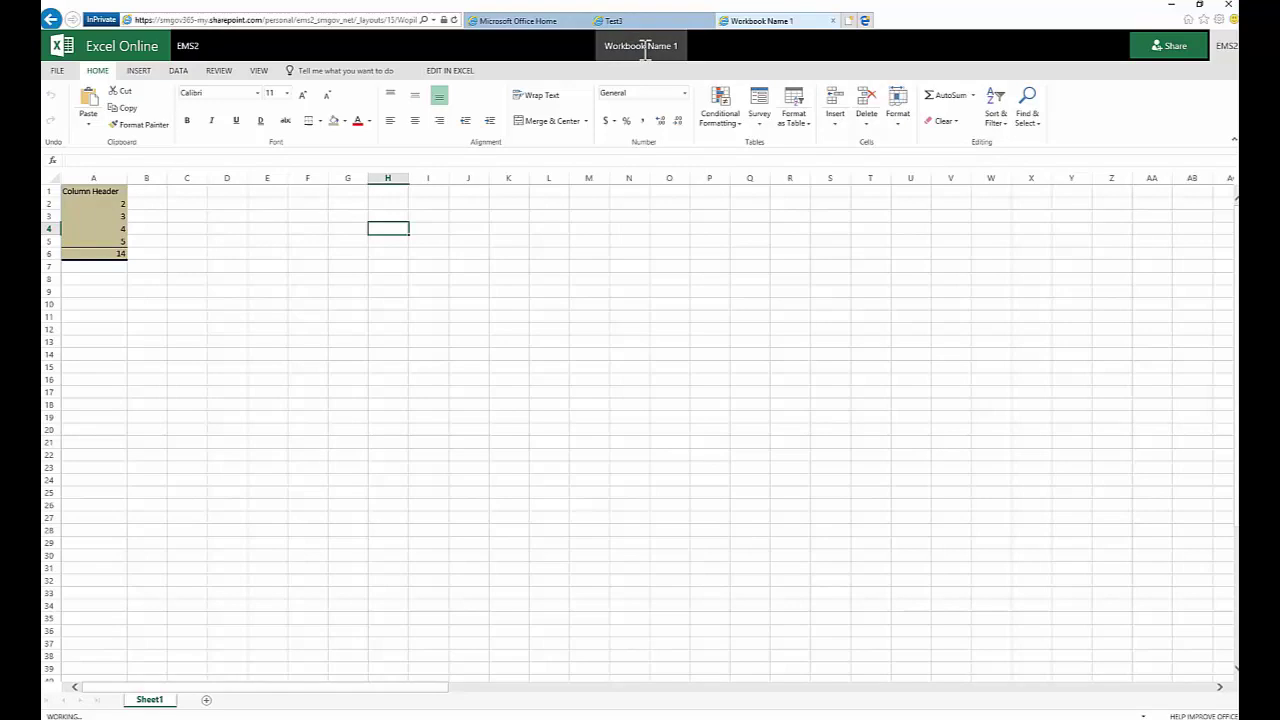
left_click(530, 21)
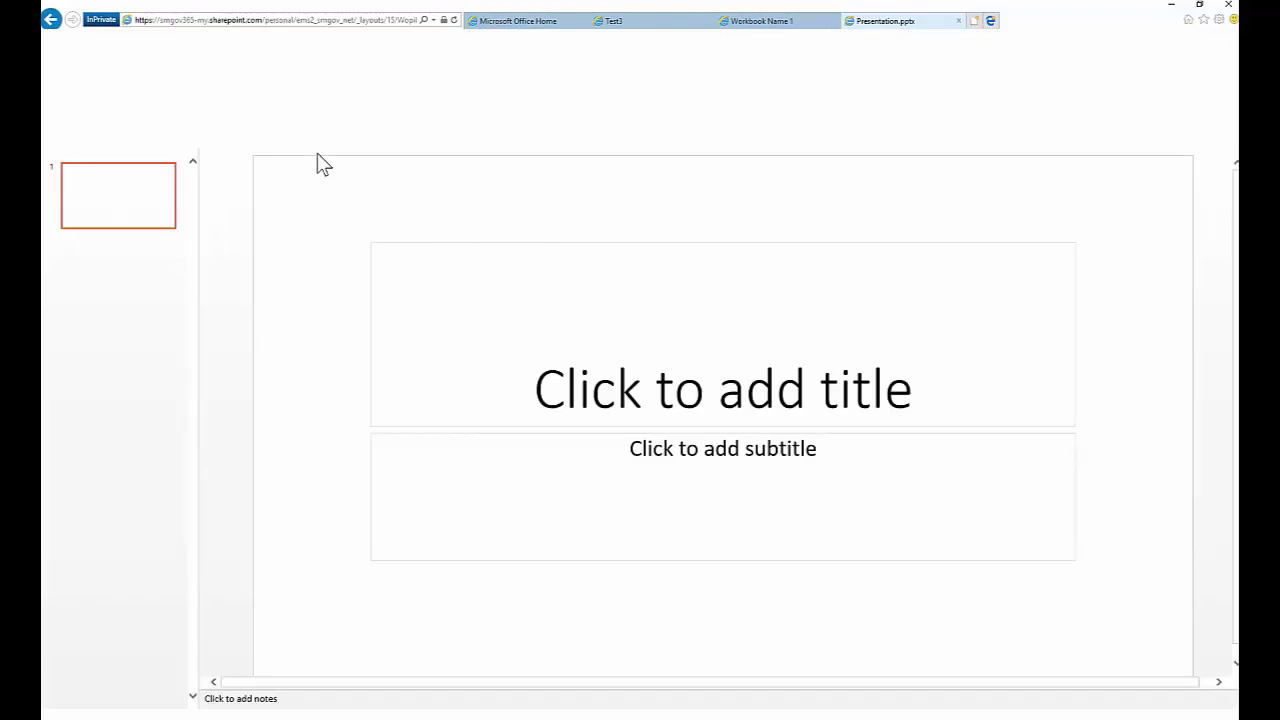
Type 'Here is my presentation' as the title of the first slide
left_click(715, 378)
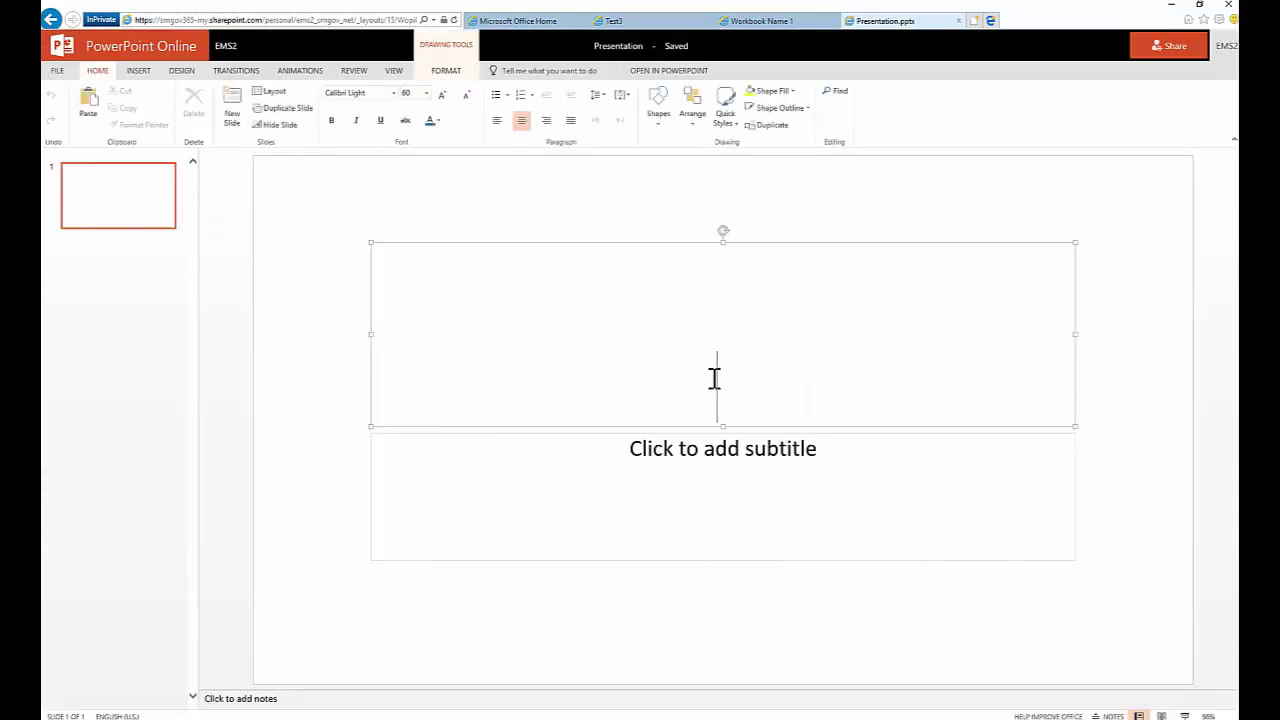
type("Here is my p")
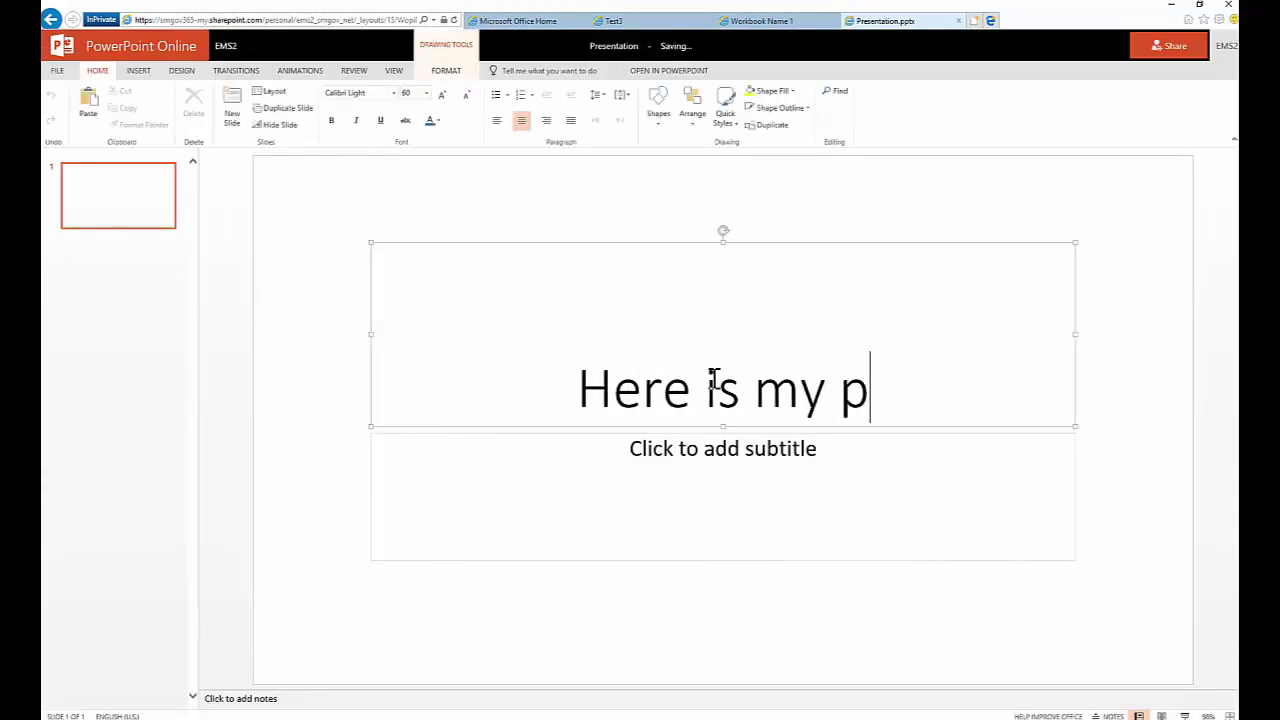
type("resentation")
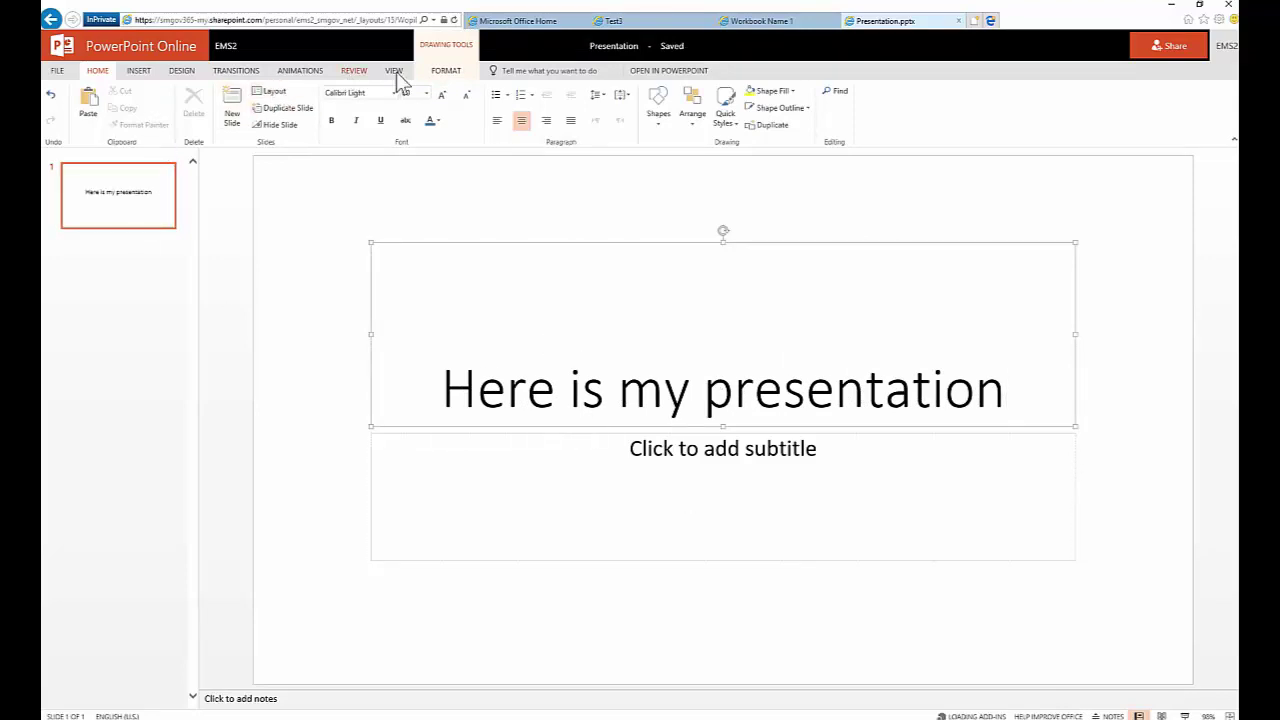
Give the title box a green fill with white text from the shape styles
left_click(428, 74)
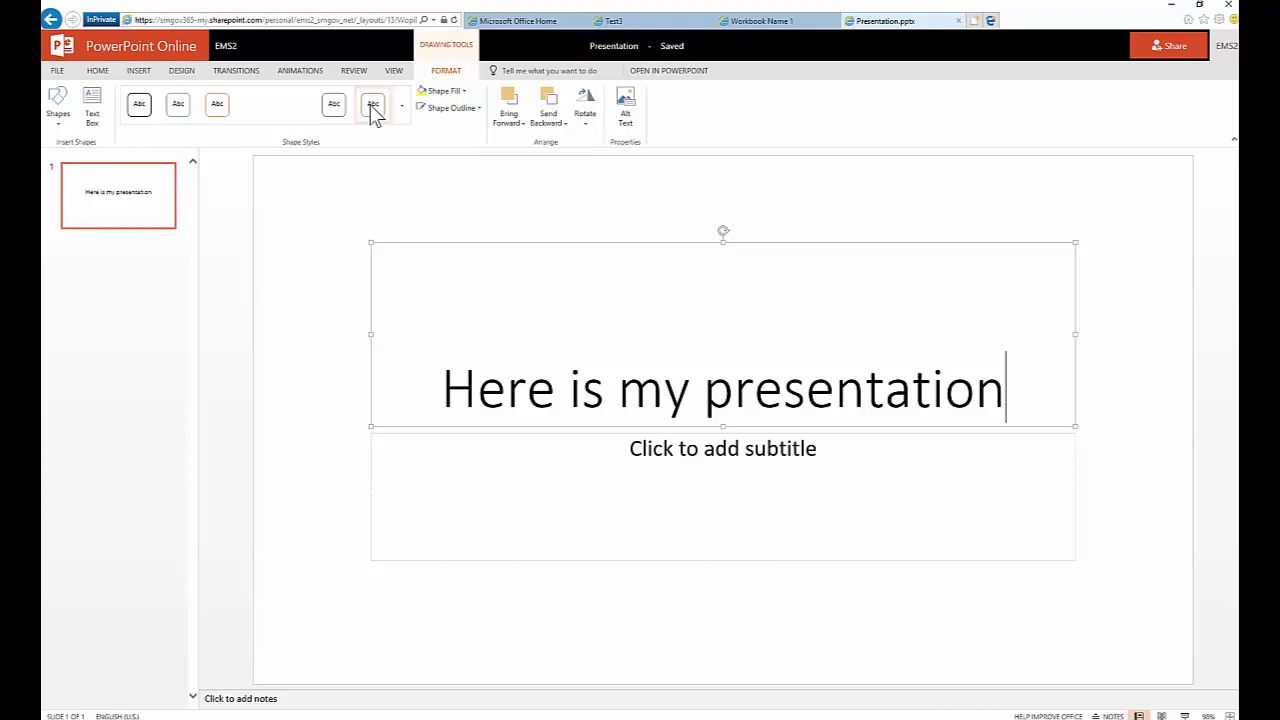
left_click(402, 118)
left_click(371, 142)
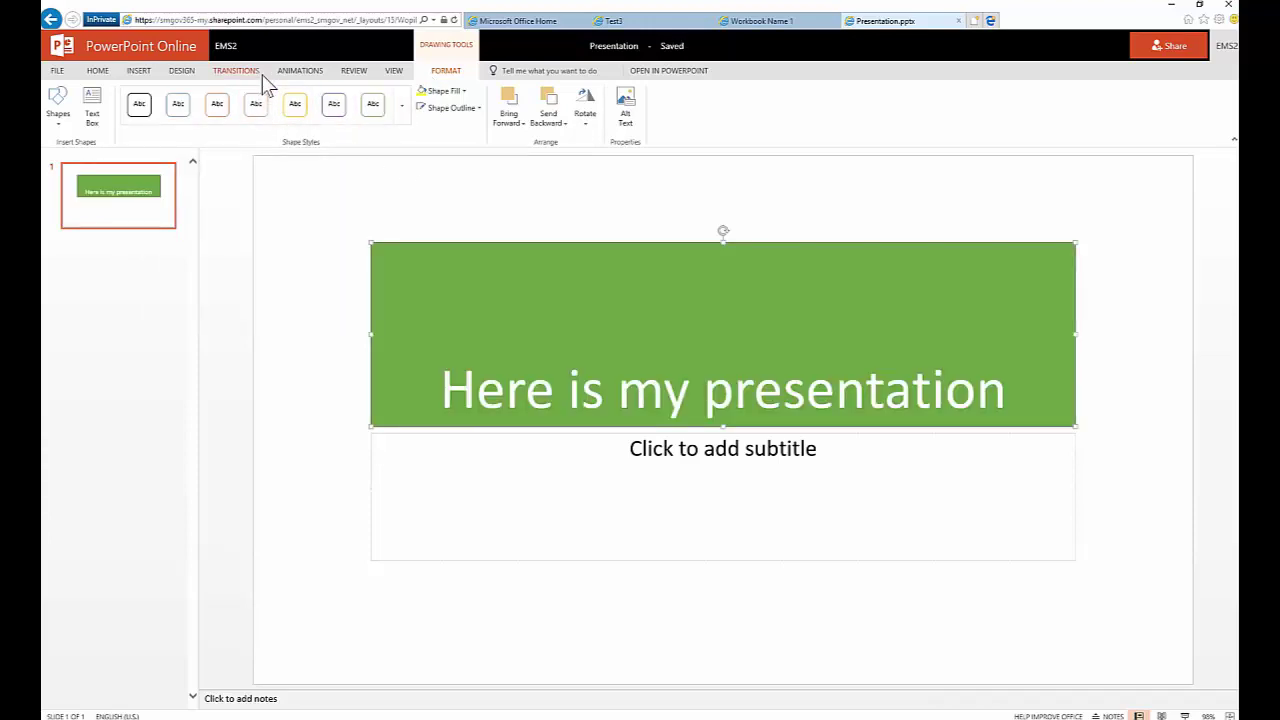
Apply the purple theme to the presentation
left_click(183, 74)
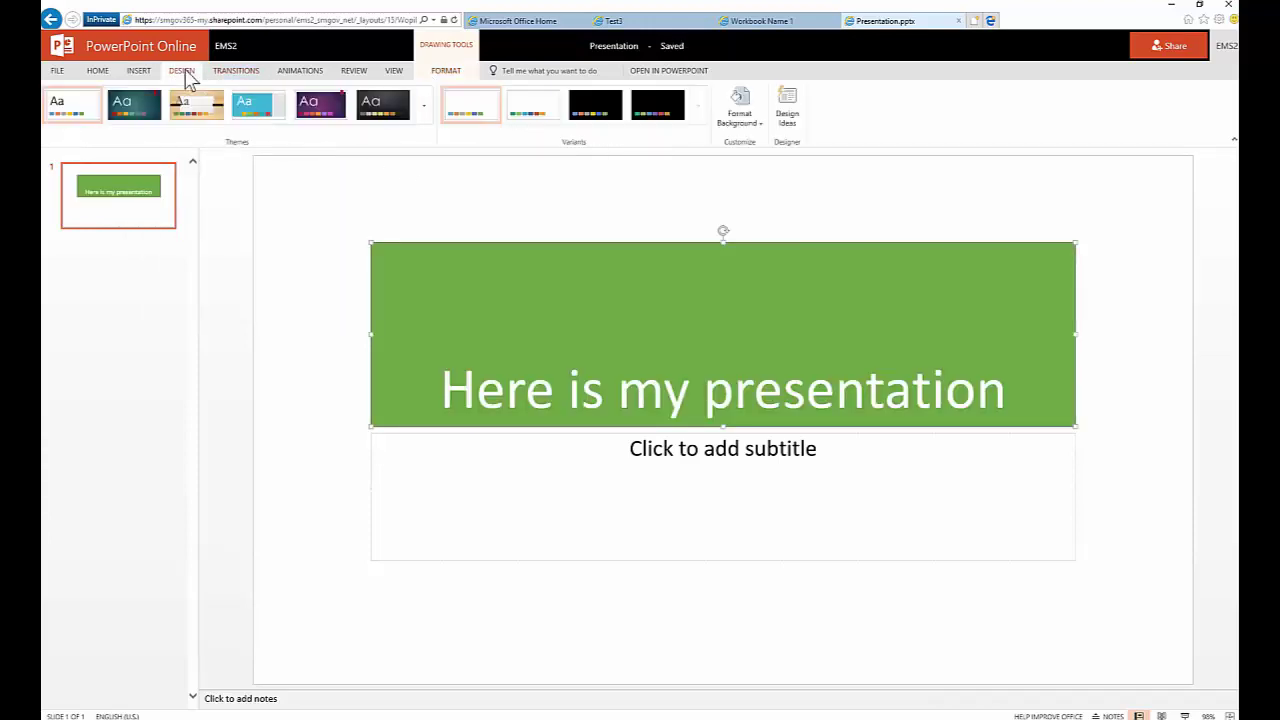
left_click(316, 108)
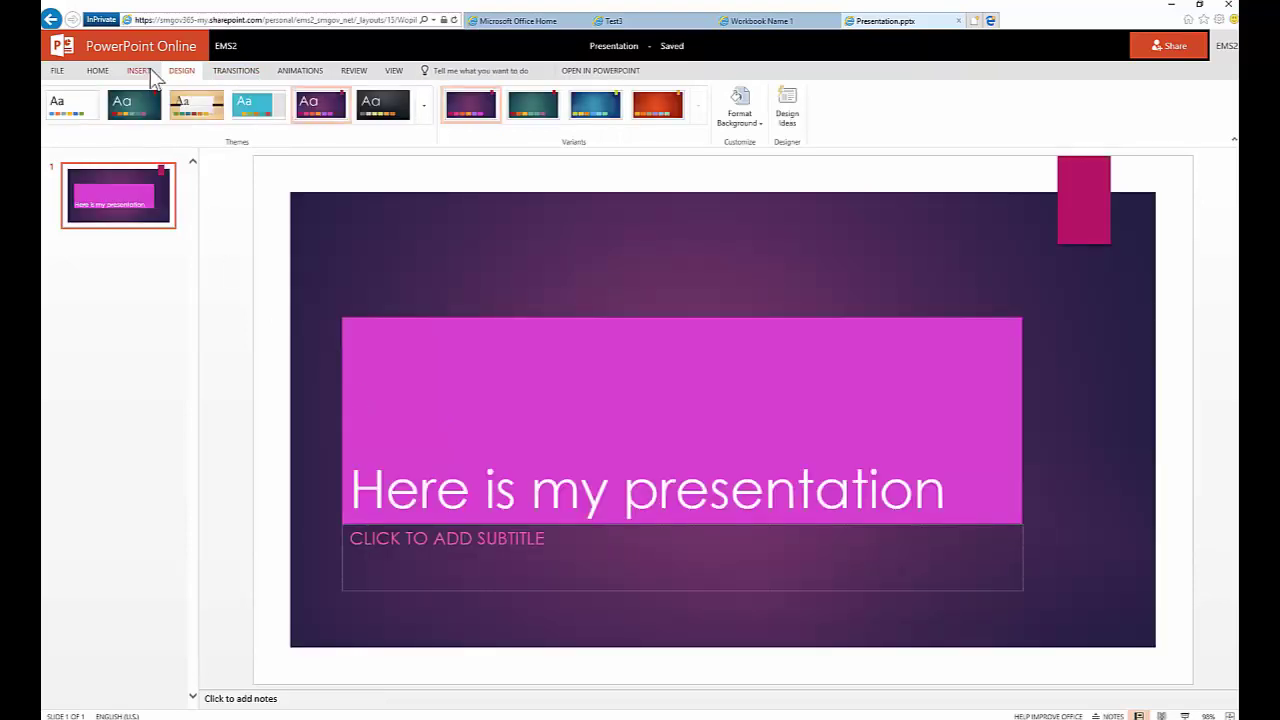
left_click(112, 72)
left_click(162, 73)
Add a blank slide as slide 2
left_click(138, 73)
left_click(59, 99)
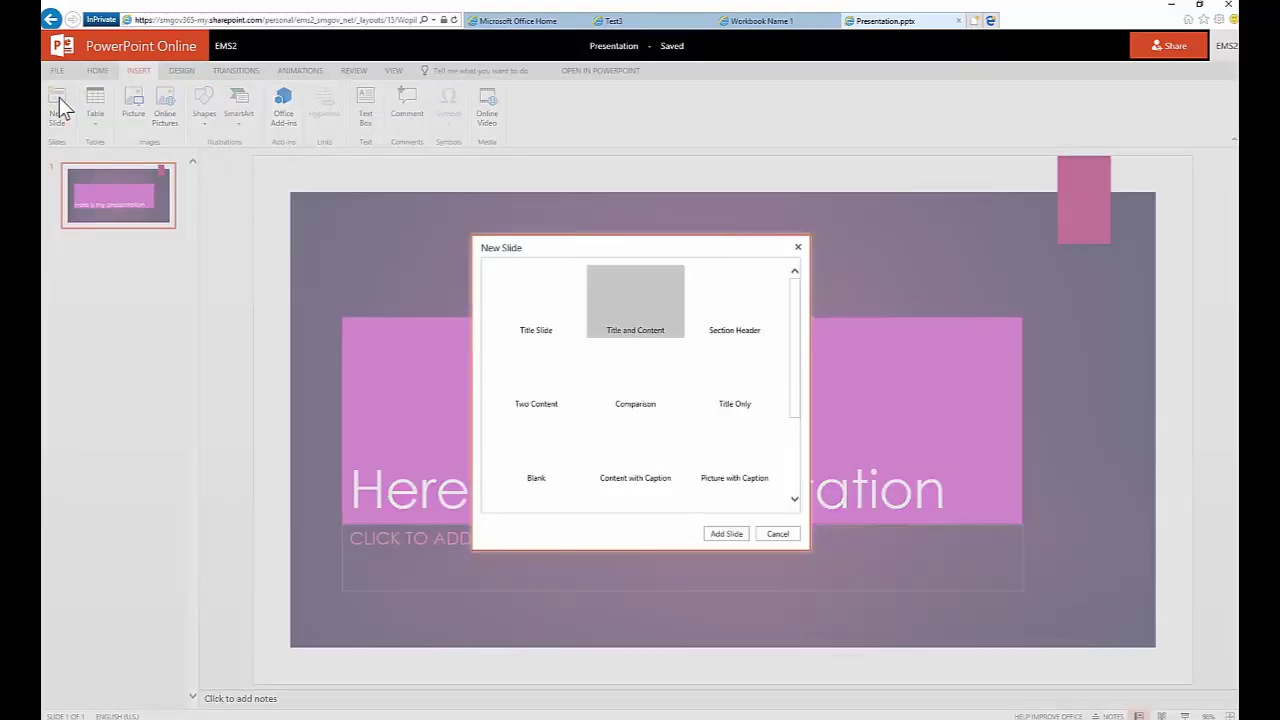
double_click(531, 445)
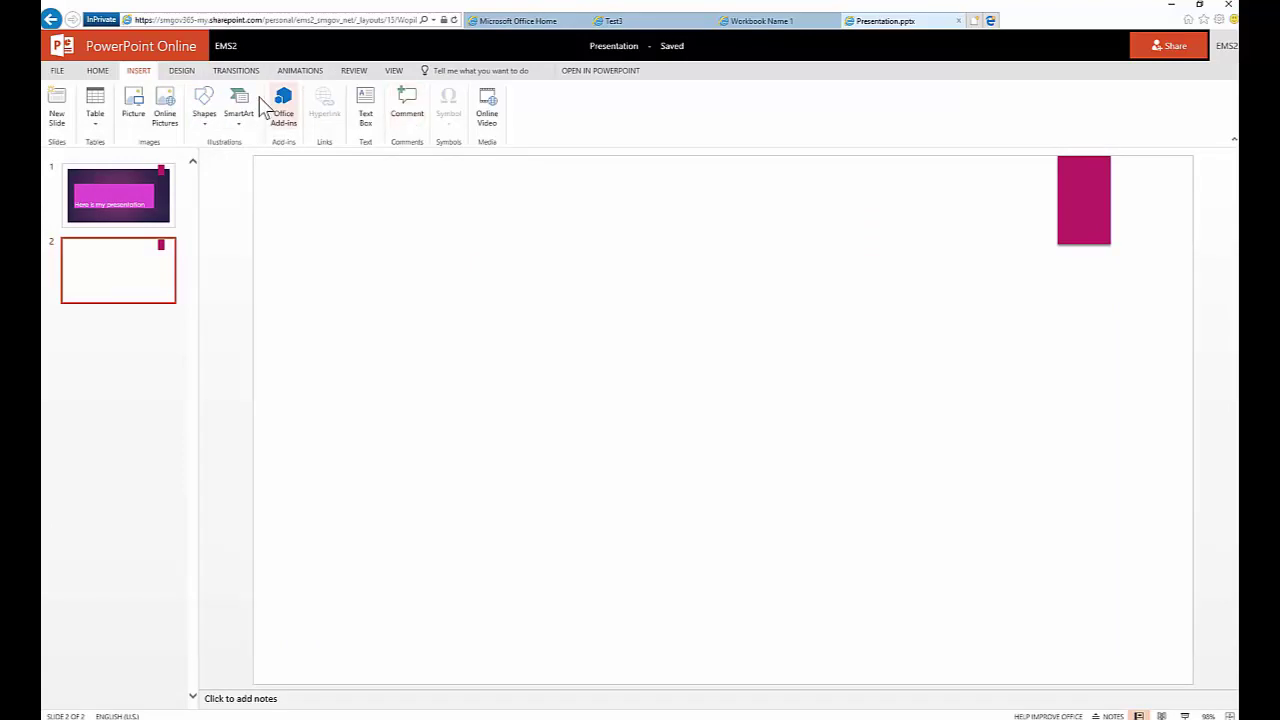
Search online pictures for 'City of Santa Monica' and insert the white city building photo
left_click(165, 118)
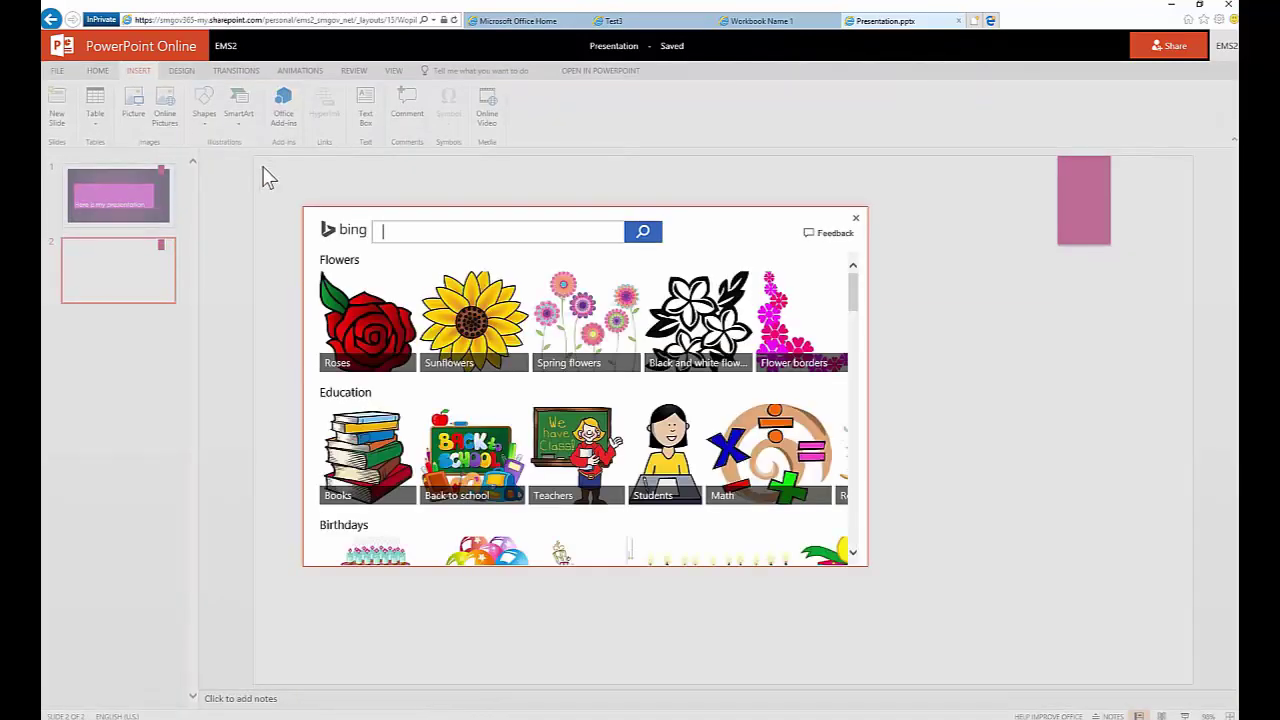
type("C")
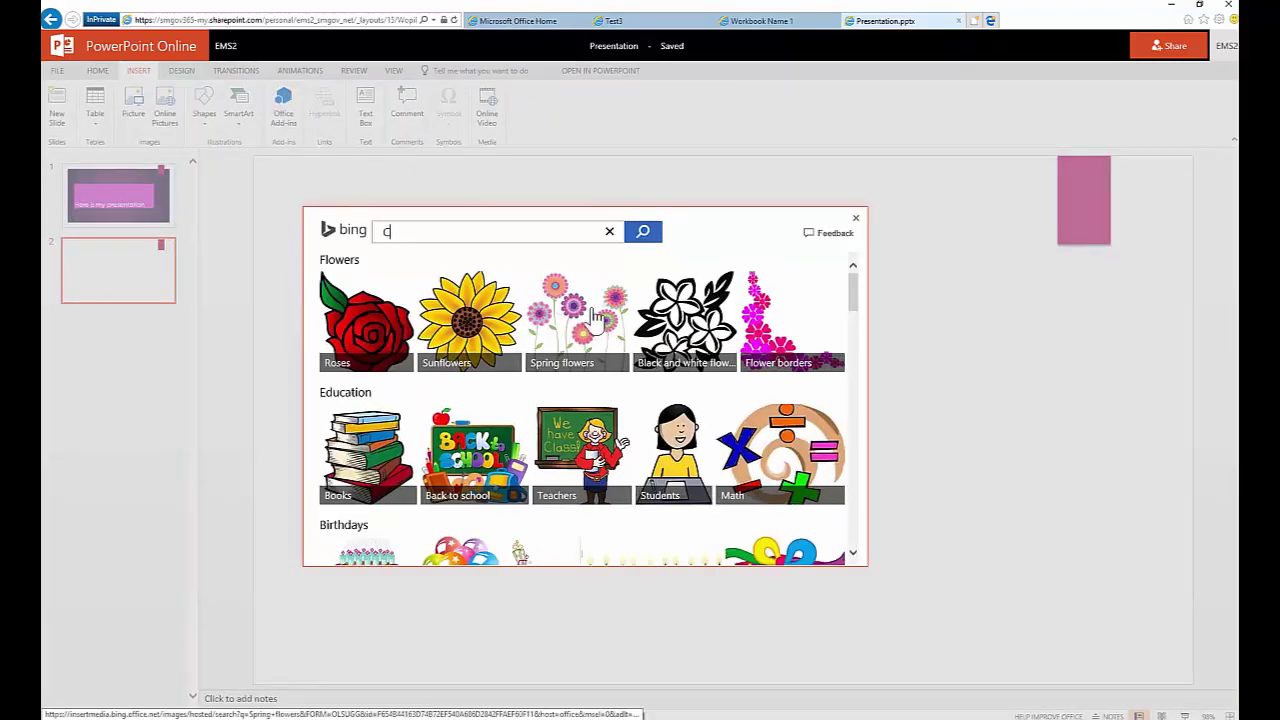
type("ity of Santa Monica")
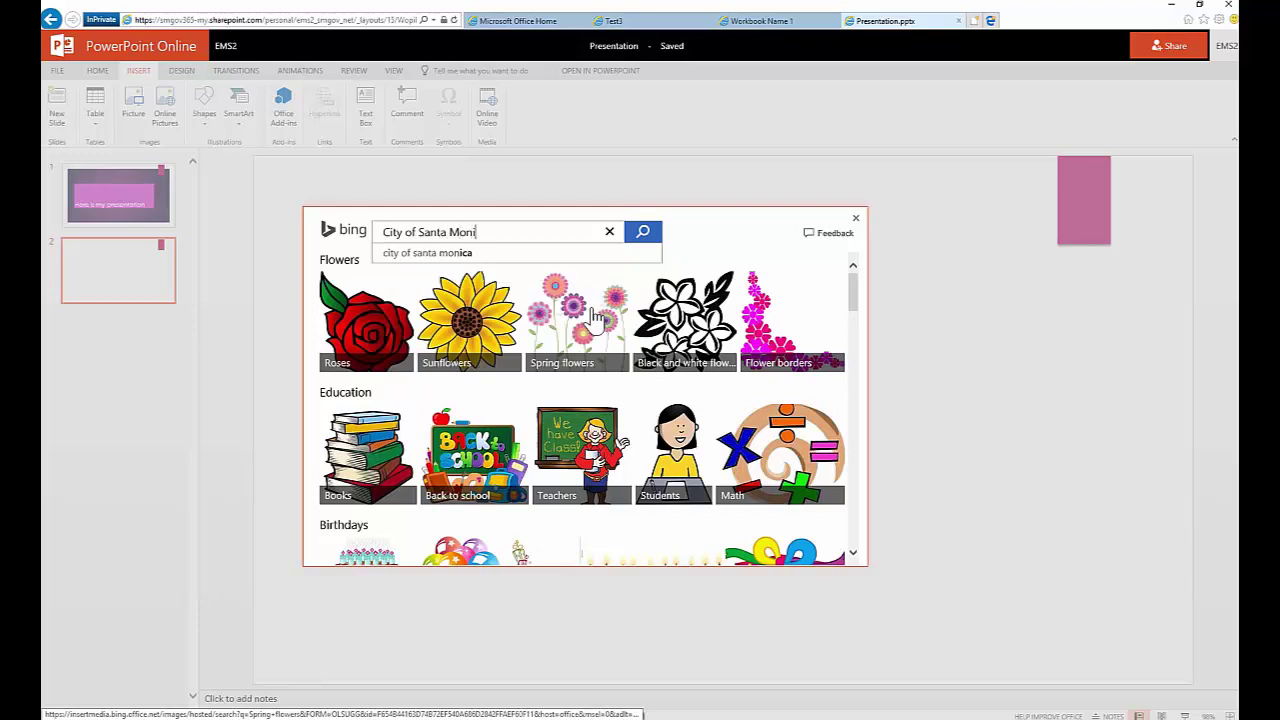
left_click(652, 238)
left_click(640, 236)
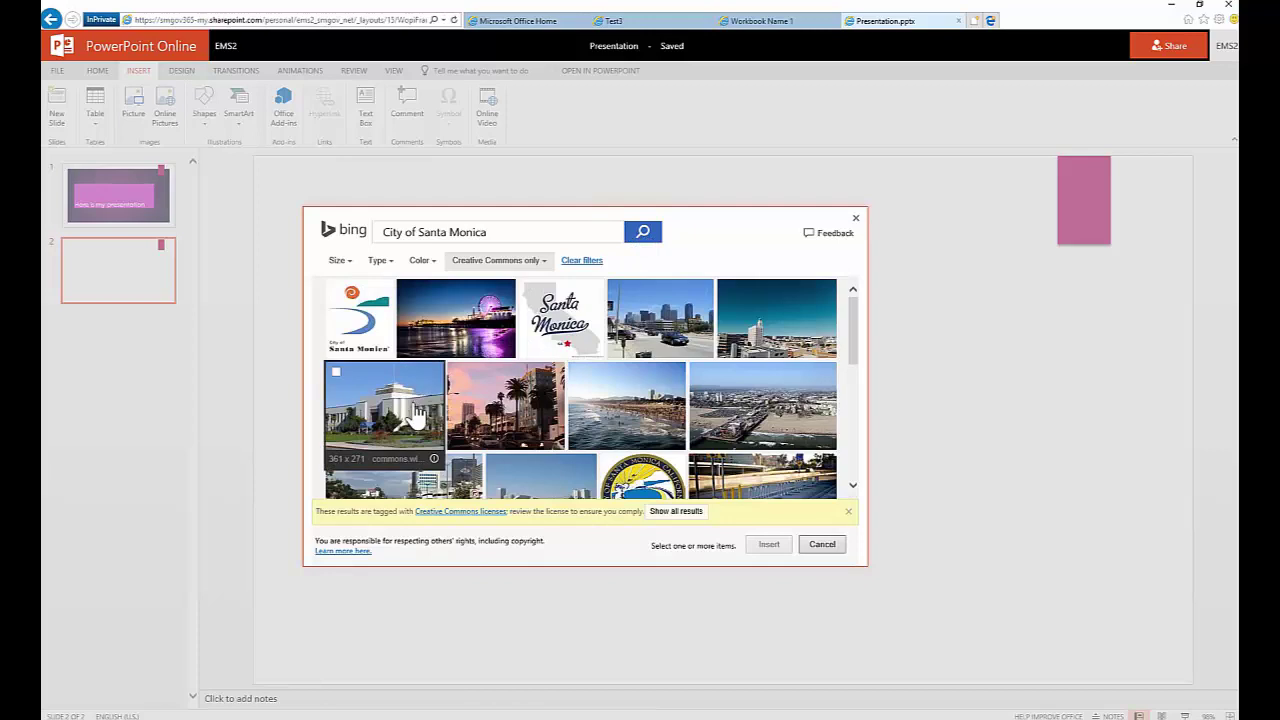
left_click(420, 412)
left_click(768, 544)
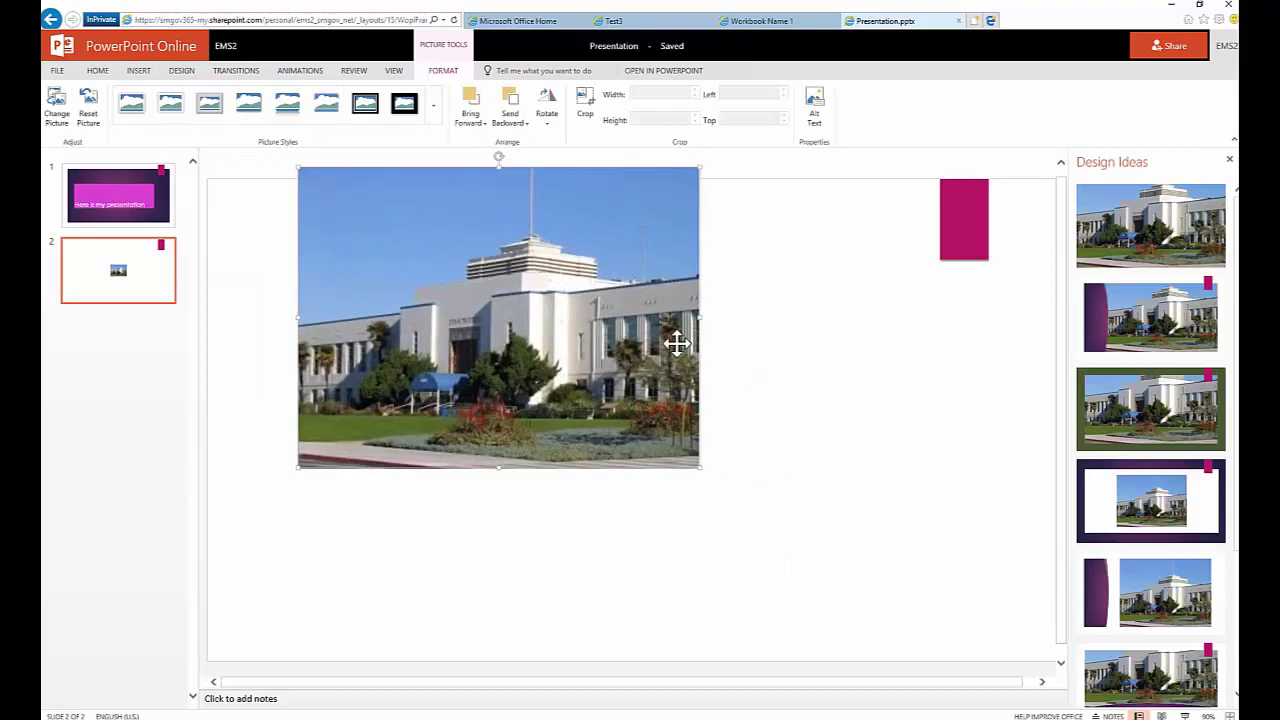
Apply the green-framed Design Ideas layout to slide 2, then return to the Office 365 home tab
left_click(390, 267)
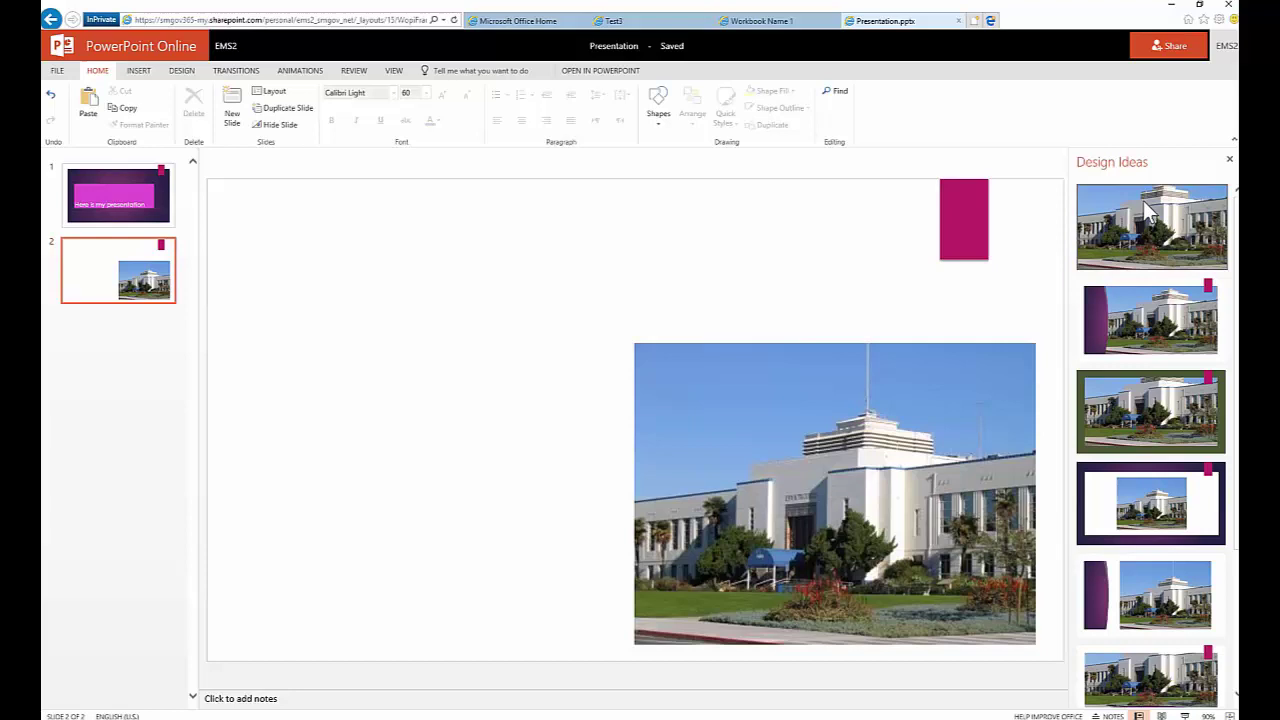
scroll(1180, 620, "down", 2)
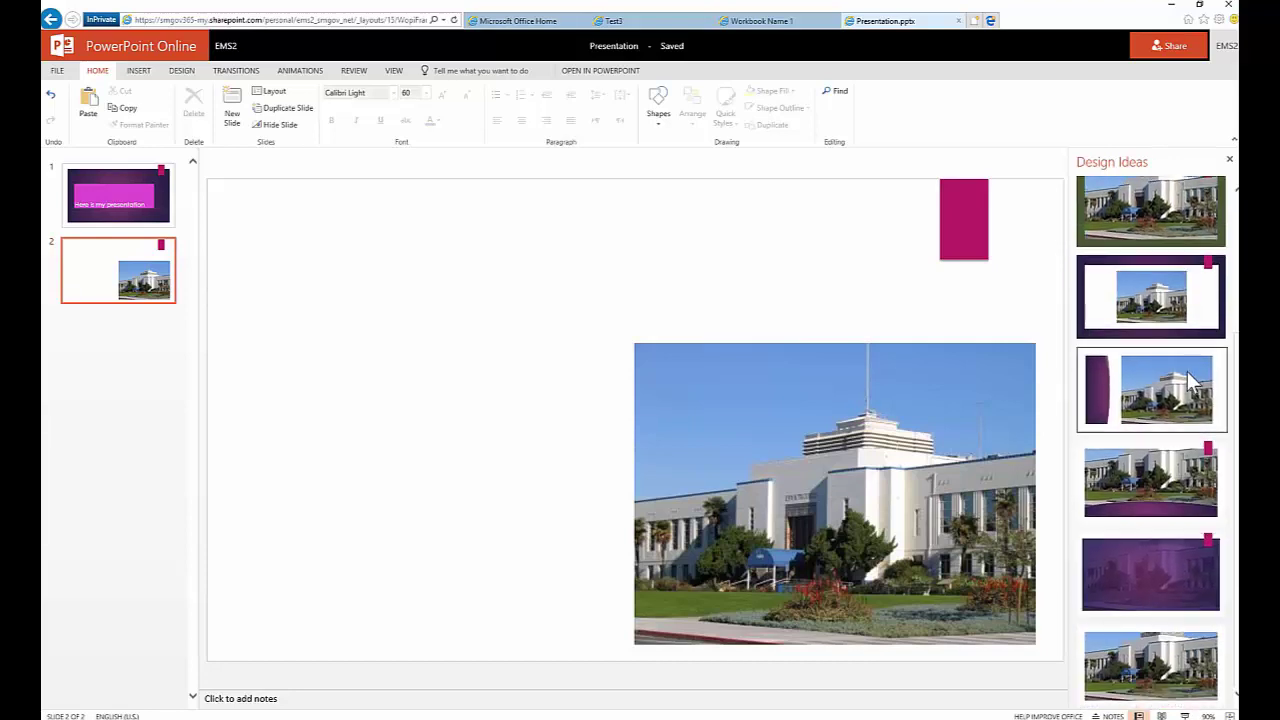
scroll(1180, 560, "up", 2)
left_click(1170, 425)
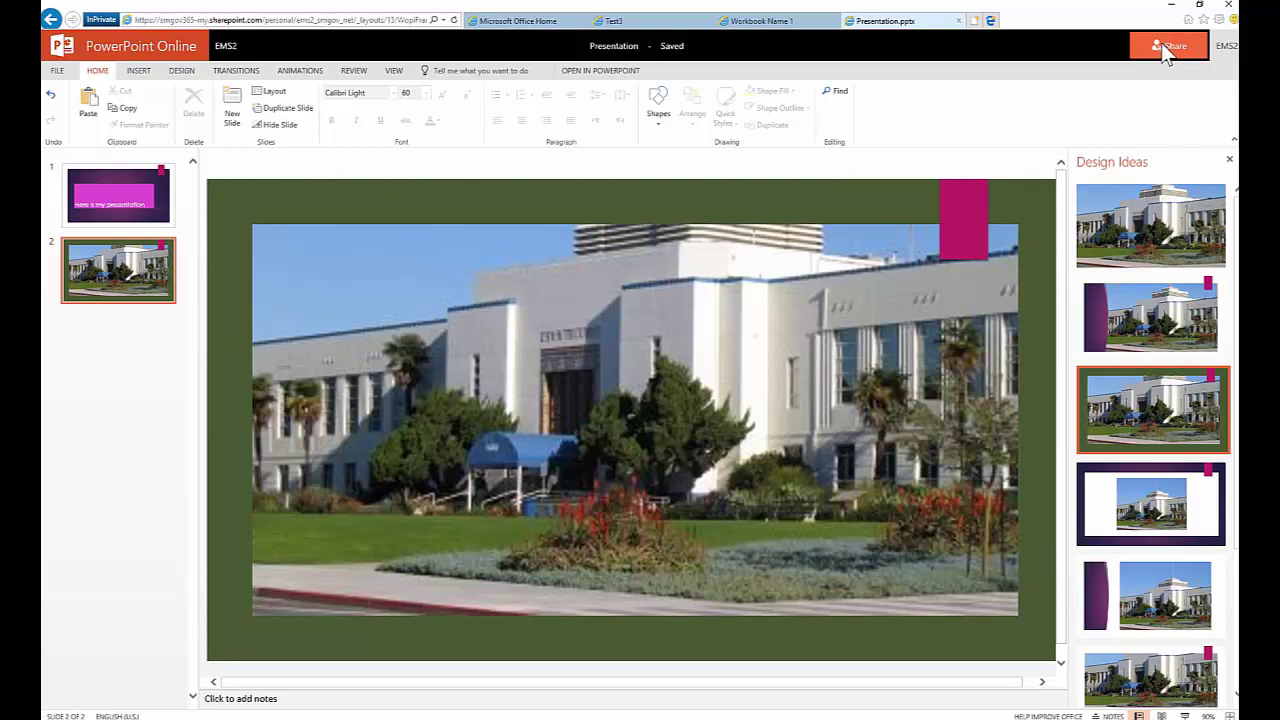
left_click(527, 22)
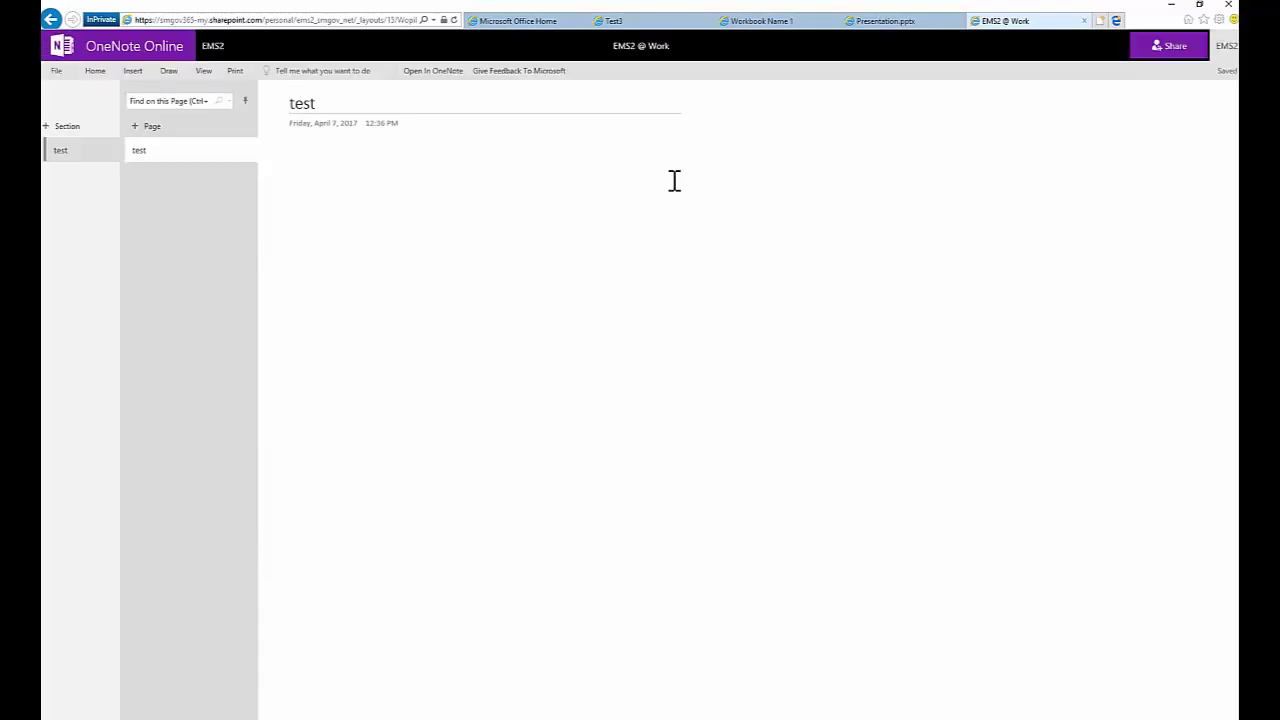
Create a 'Meeting Minutes' section and title its page '10-23-2017 Meeting'
left_click(77, 129)
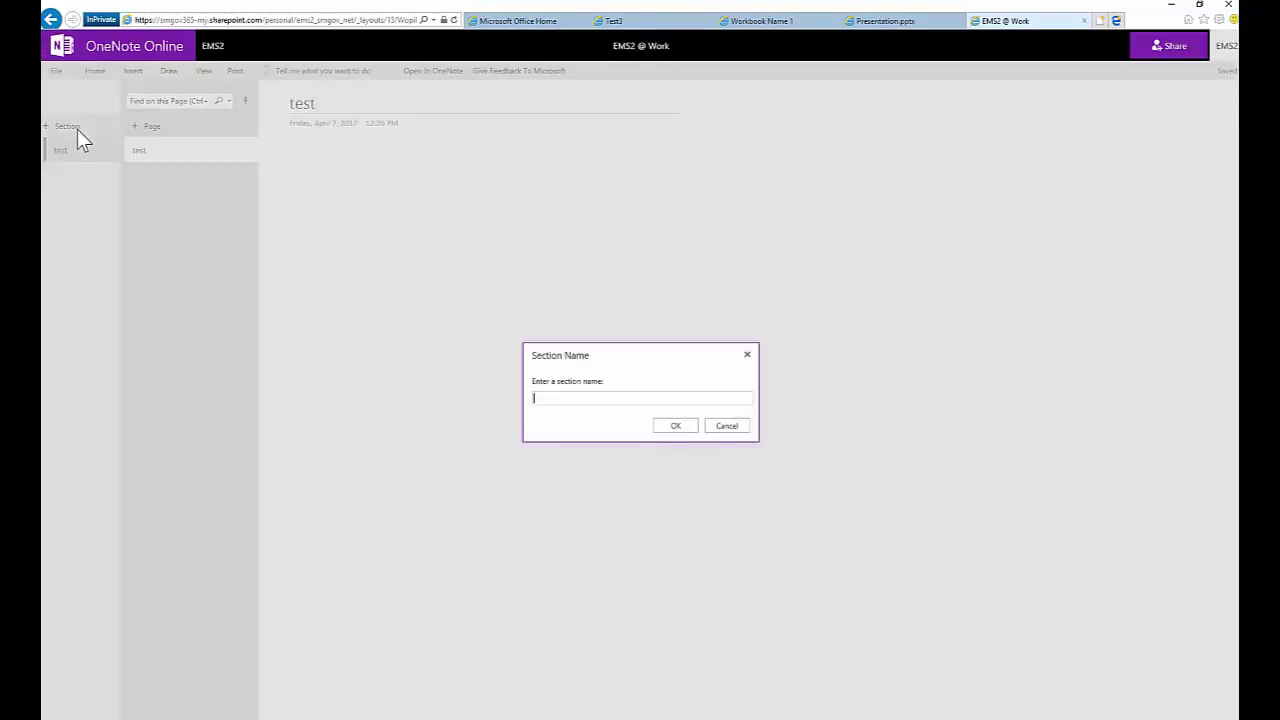
type("Meeting Minutes")
key("Return")
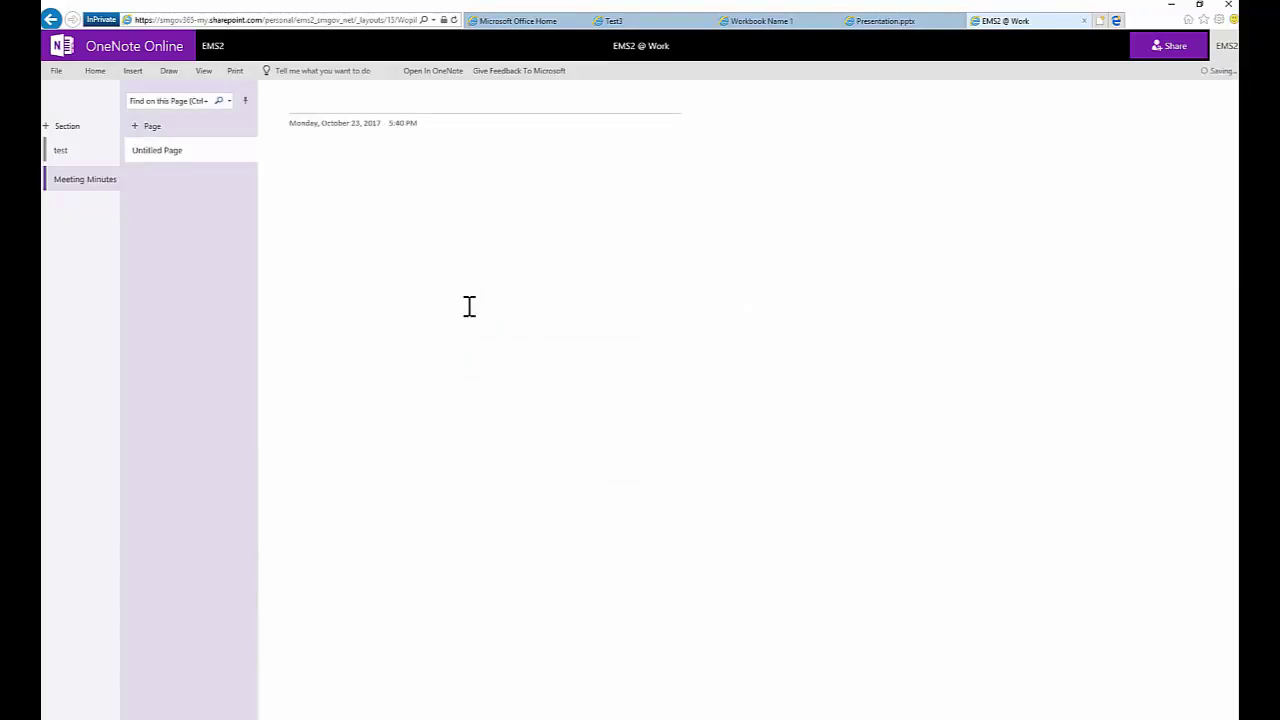
type("10-23-2017 Meeting 1")
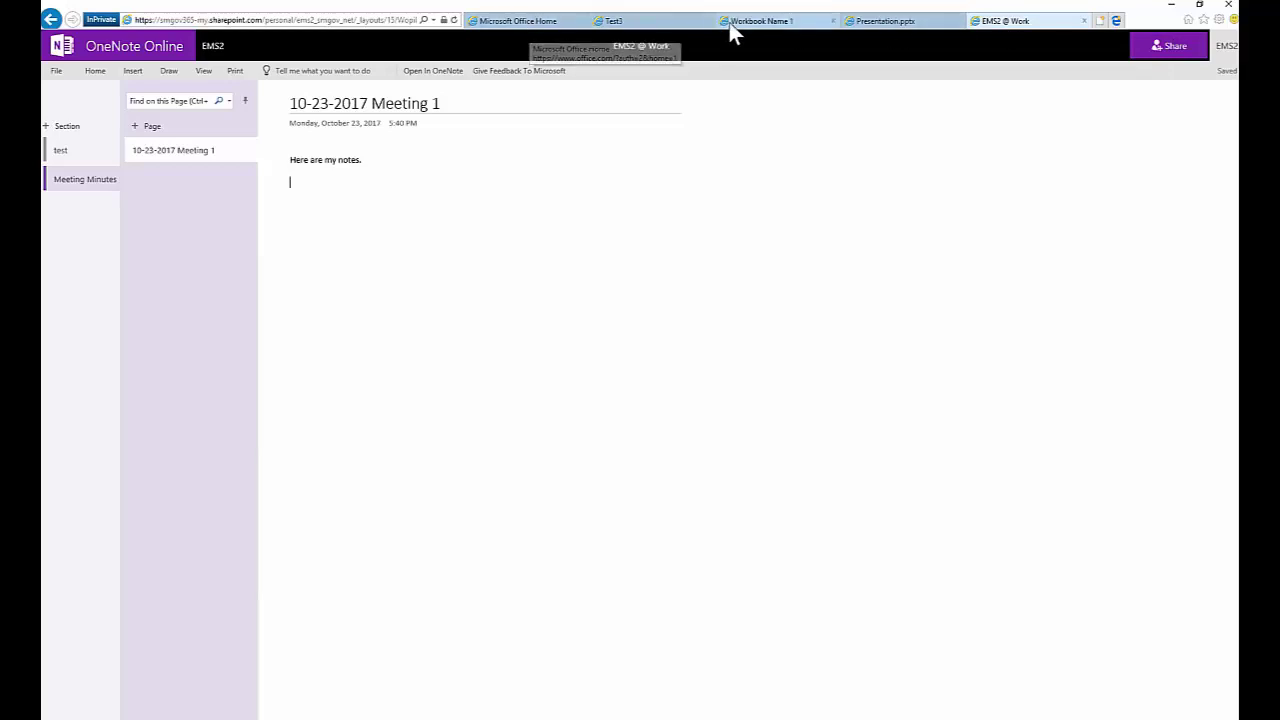
Check OneDrive Files for Presentation.pptx, Test3.docx and Workbook Name 1.xlsx, then return home
left_click(512, 22)
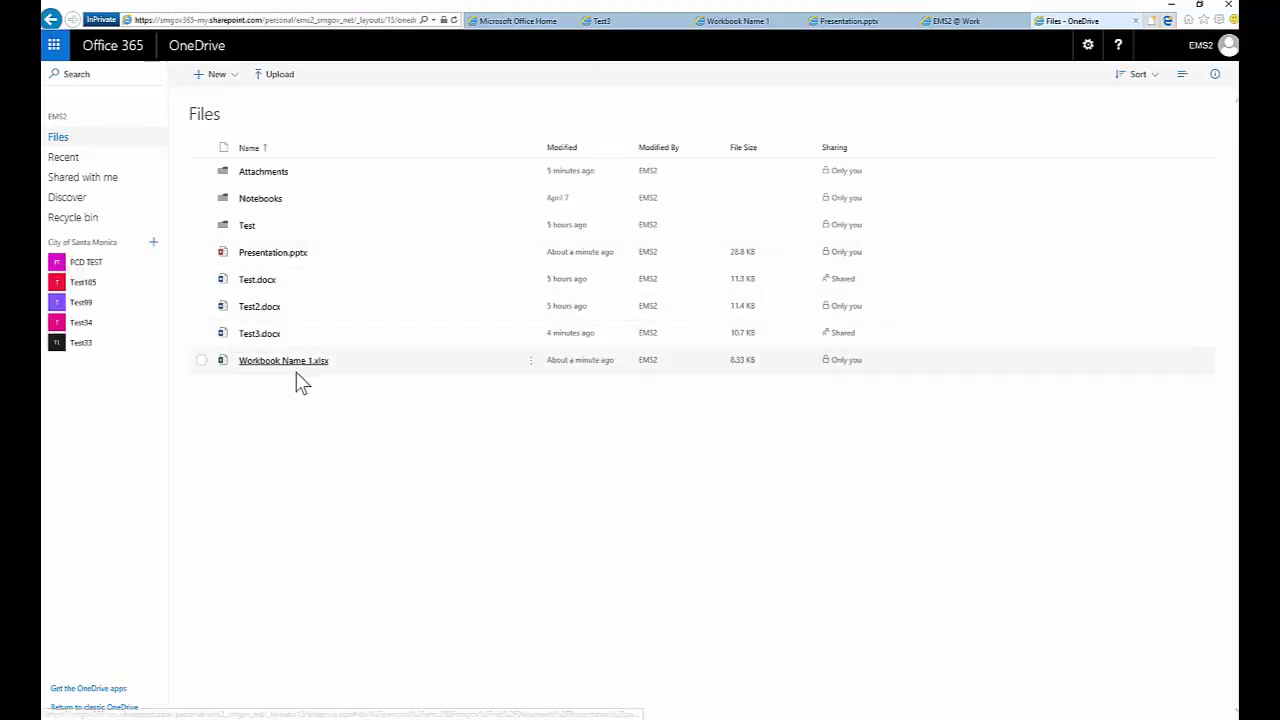
left_click(535, 20)
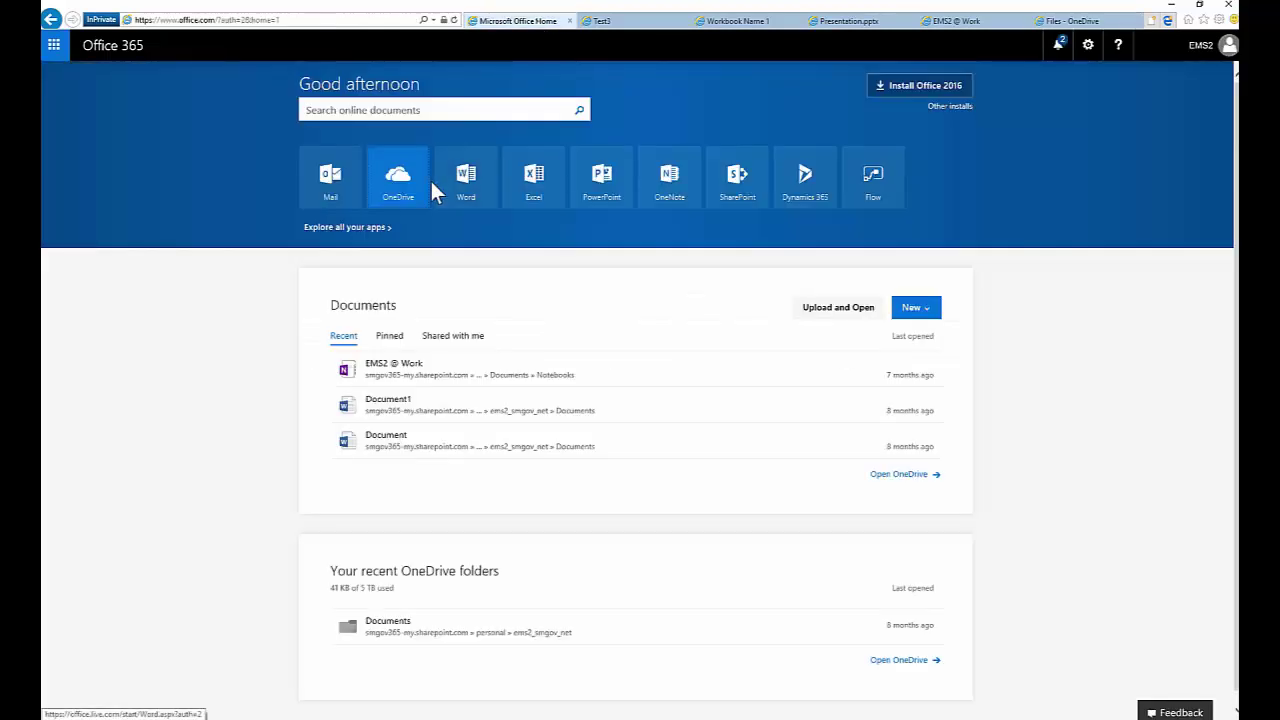